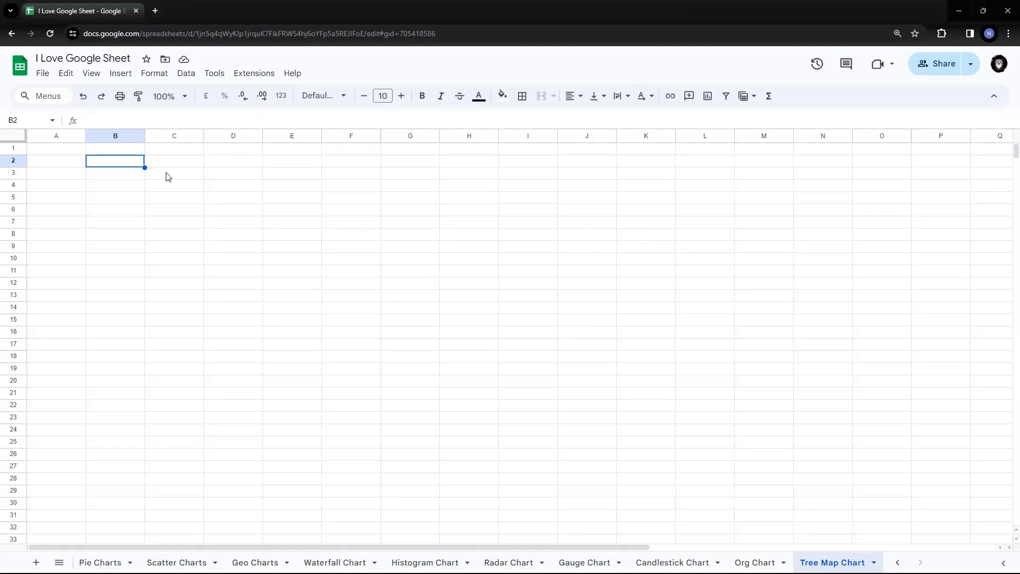
Step: Fill B2:D12 with the Majors hierarchy: root Majors 55, Bachelor of Arts and its subjects 5 each, Bachelor of Sciences and its subjects 6 each
text(Majors		55 Bachelor of Arts	Majors	5 English	Bachelor of Arts	5 History	Bachelor of Arts	5 Music	Bachelor of Arts	5 Philosophy	Bachelor of Arts	5 Bachelor of Science	Majors	6 Math	Bachelor of Science	6 Physics	Bachelor of Science	6 Biology	Bachelor of Science	6 Engineering	Bachelor of Science	6)
click(247, 274)
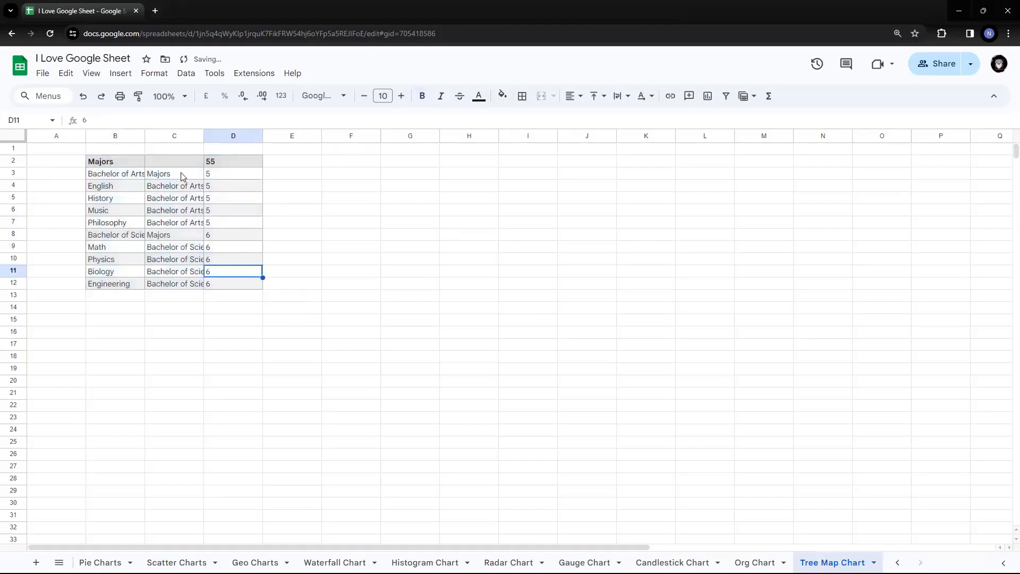
Step: Examine the table's parent column, the degree and subject names, and the size values of the Bachelor of Arts subjects
drag(181, 177, 183, 271)
click(181, 211)
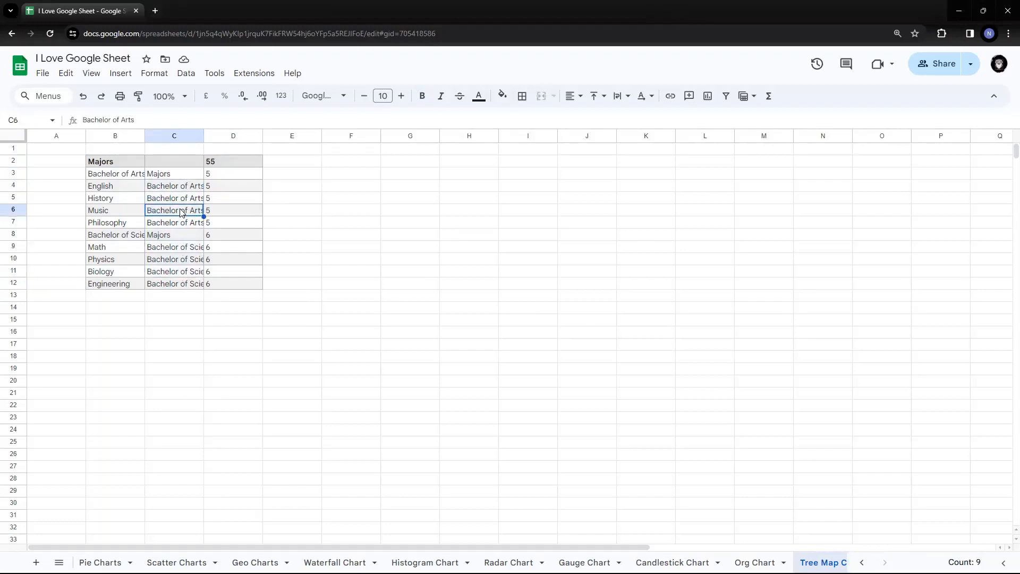
click(178, 271)
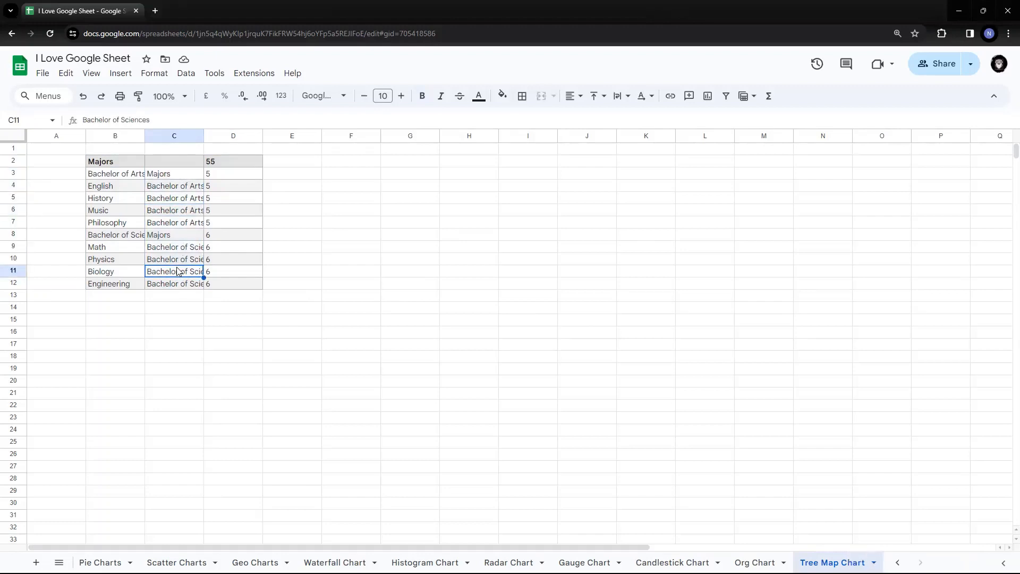
click(111, 247)
click(157, 260)
click(119, 237)
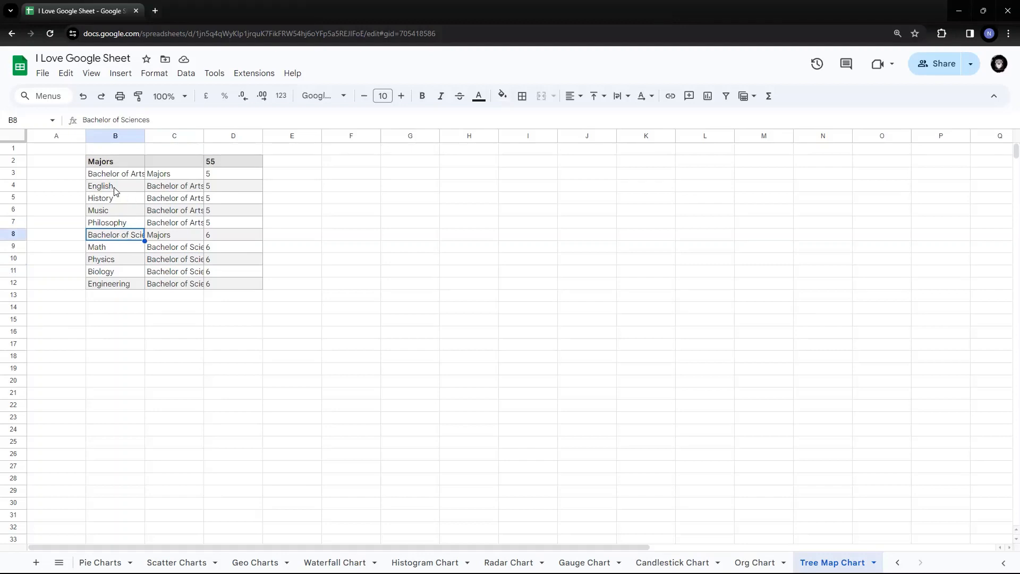
drag(113, 186, 113, 223)
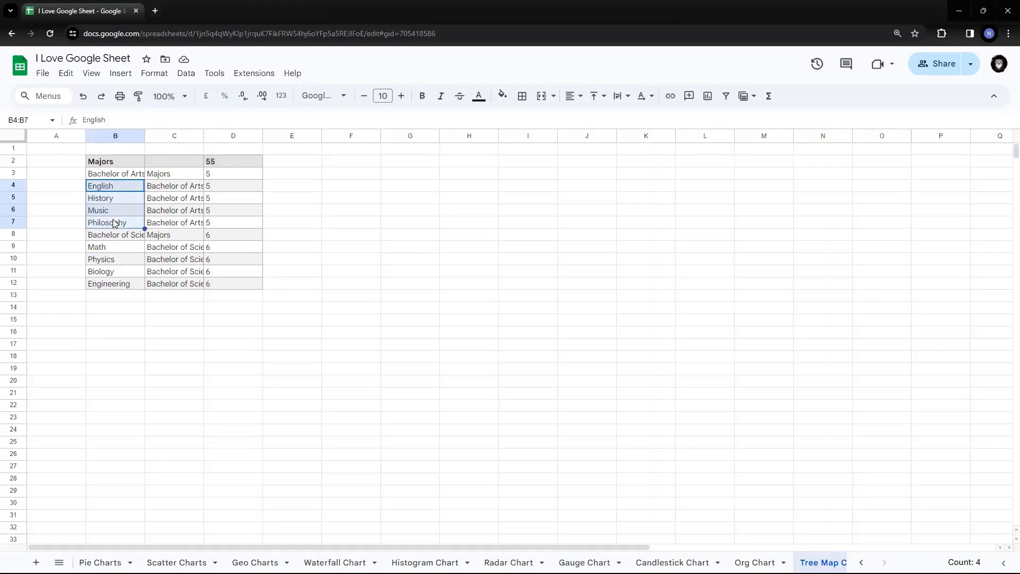
click(112, 198)
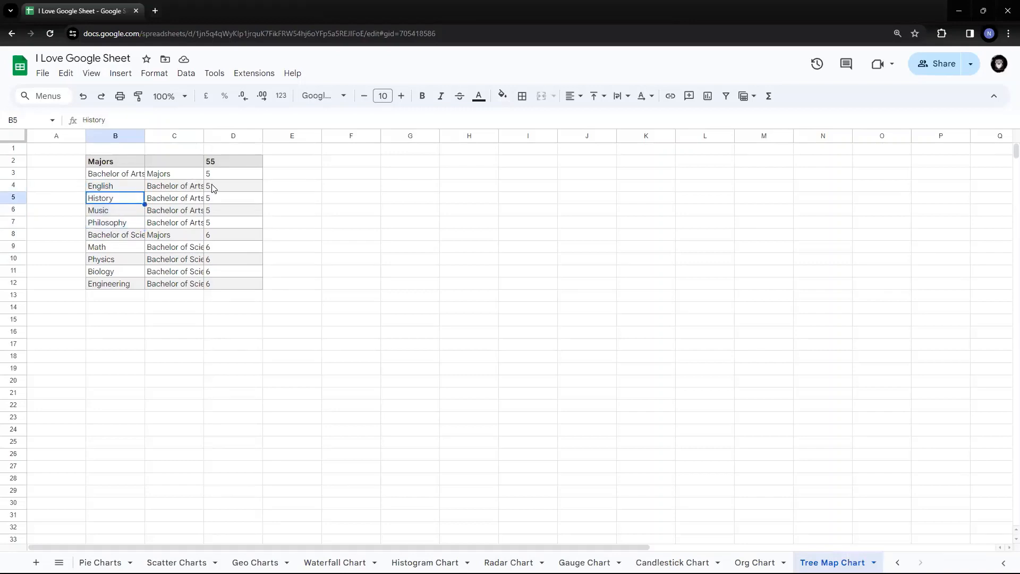
drag(211, 186, 212, 226)
click(372, 260)
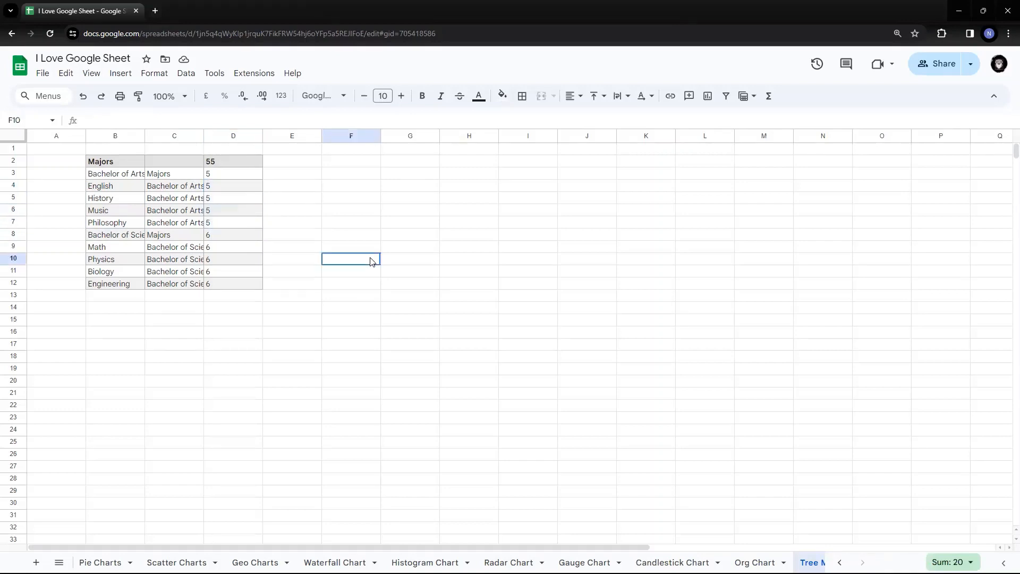
Step: Insert a chart from the data in B2:D12 and place it beside the table, starting around row 2
click(101, 165)
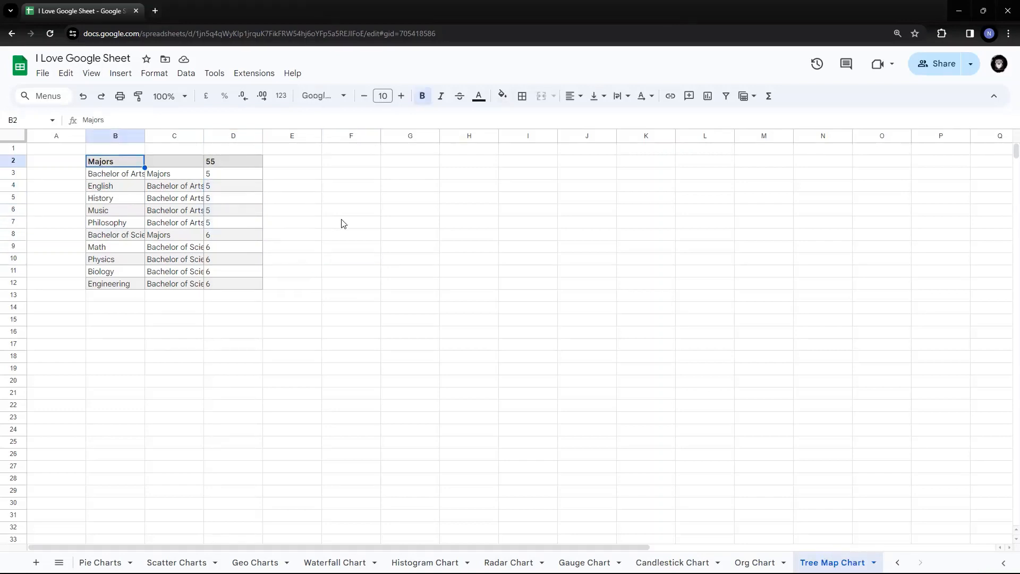
key(ctrl+shift+Right)
key(ctrl+shift+Down)
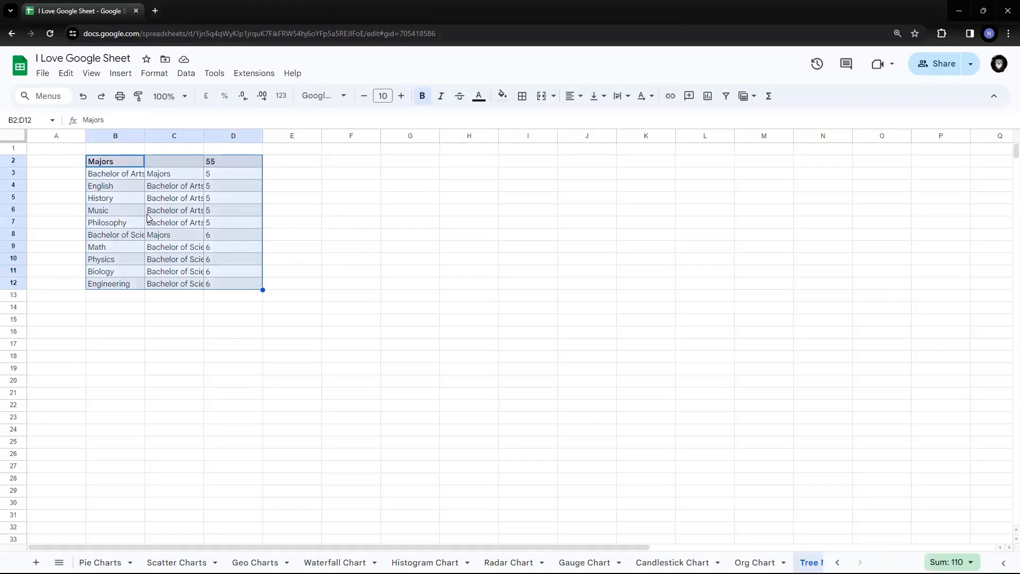
click(120, 73)
click(155, 182)
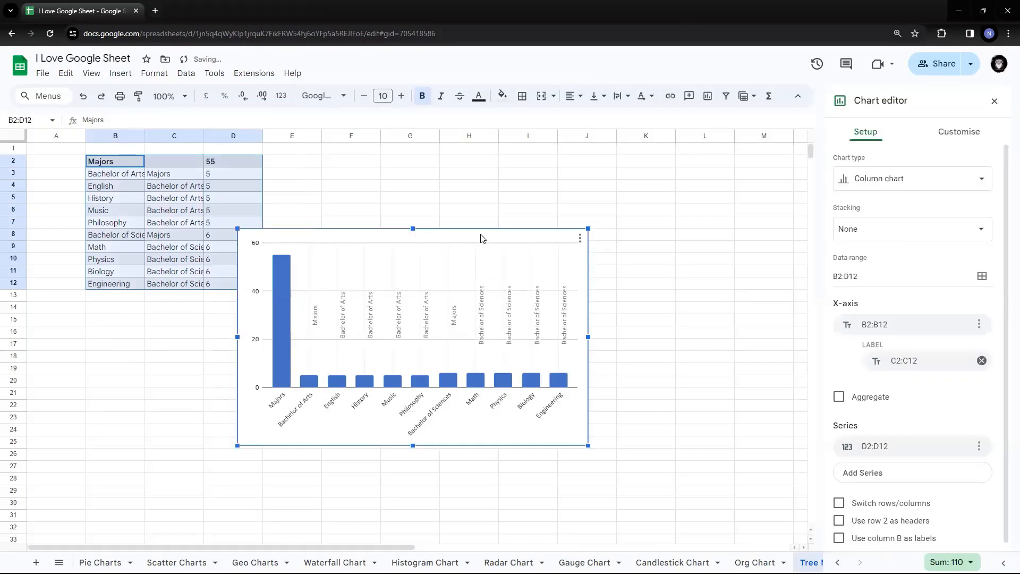
drag(480, 237, 556, 149)
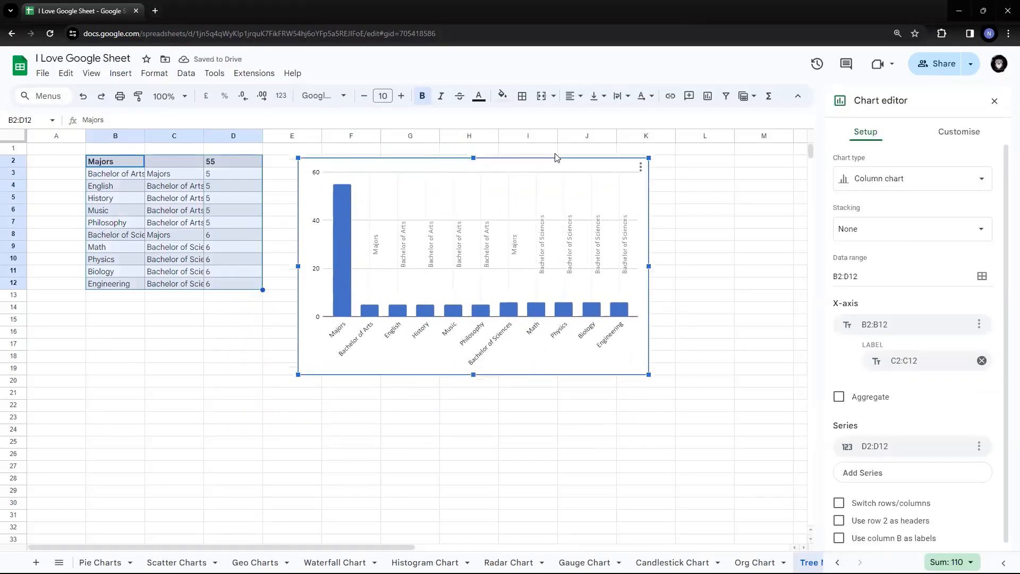
Step: Change the chart type to Tree map chart and close the chart editor
click(917, 179)
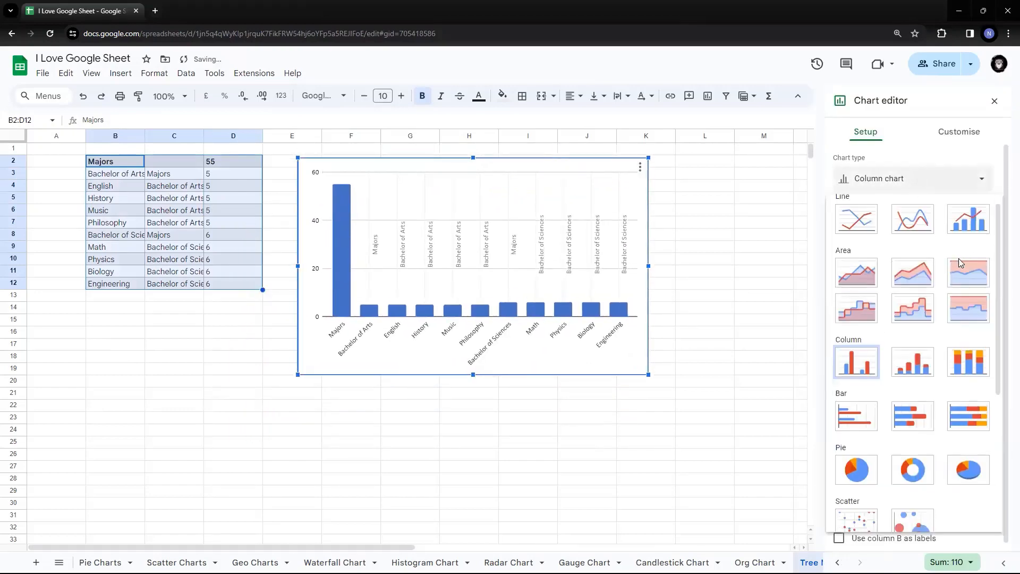
scroll(958, 258, down, 4)
click(923, 472)
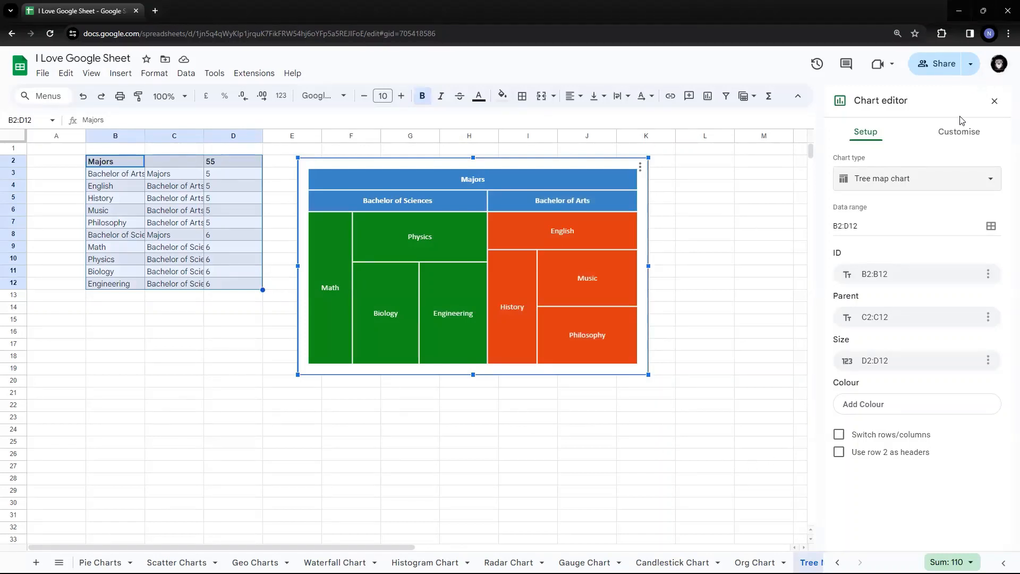
click(753, 181)
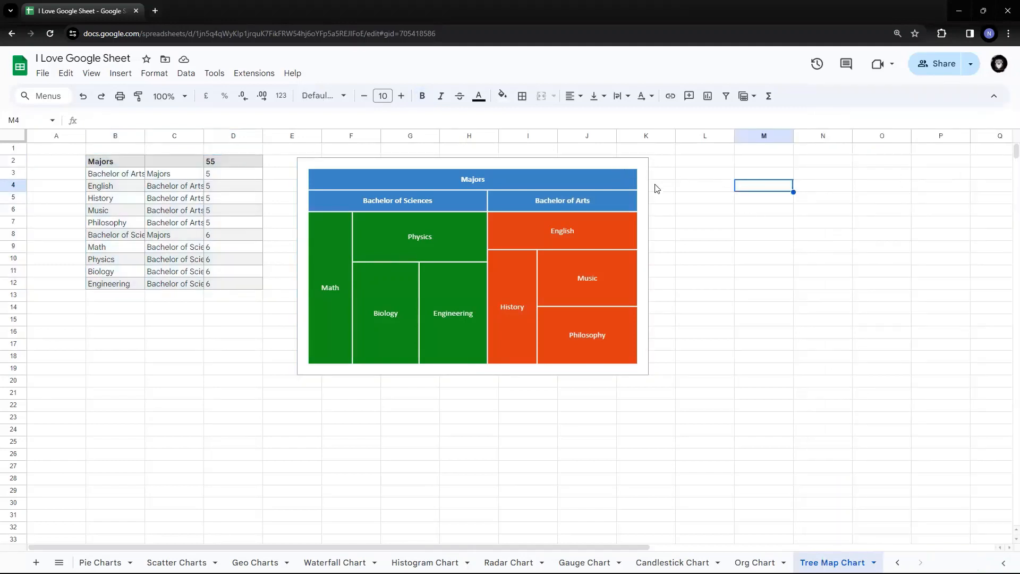
Step: Reopen the tree map chart for editing and review its chart style and title customisation options
click(642, 171)
click(640, 167)
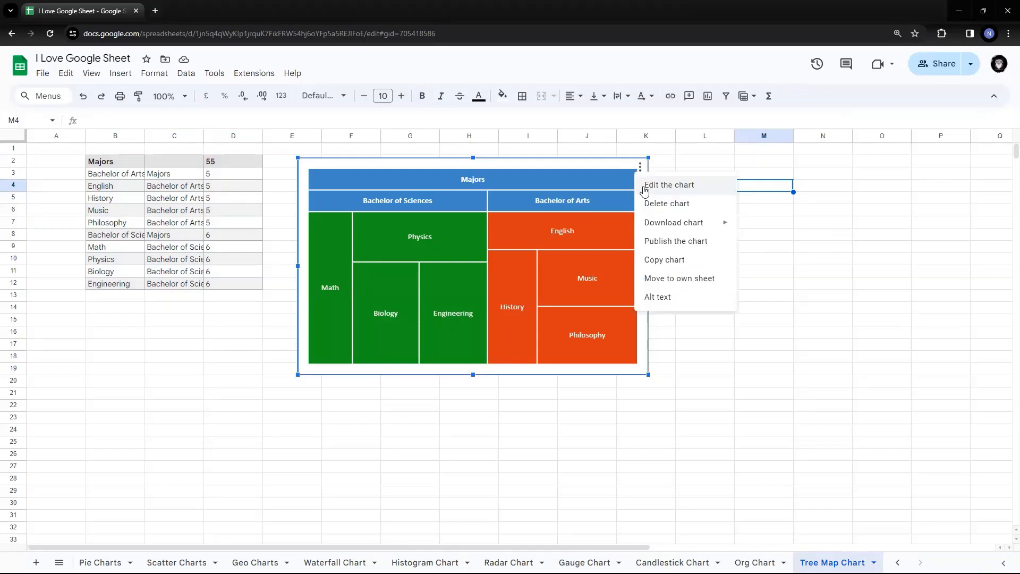
click(645, 186)
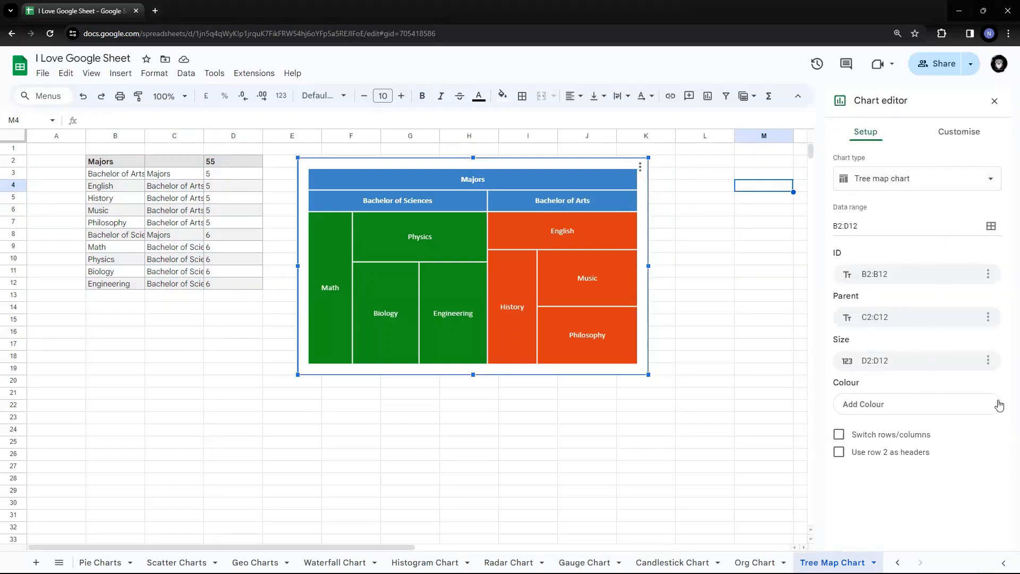
click(968, 133)
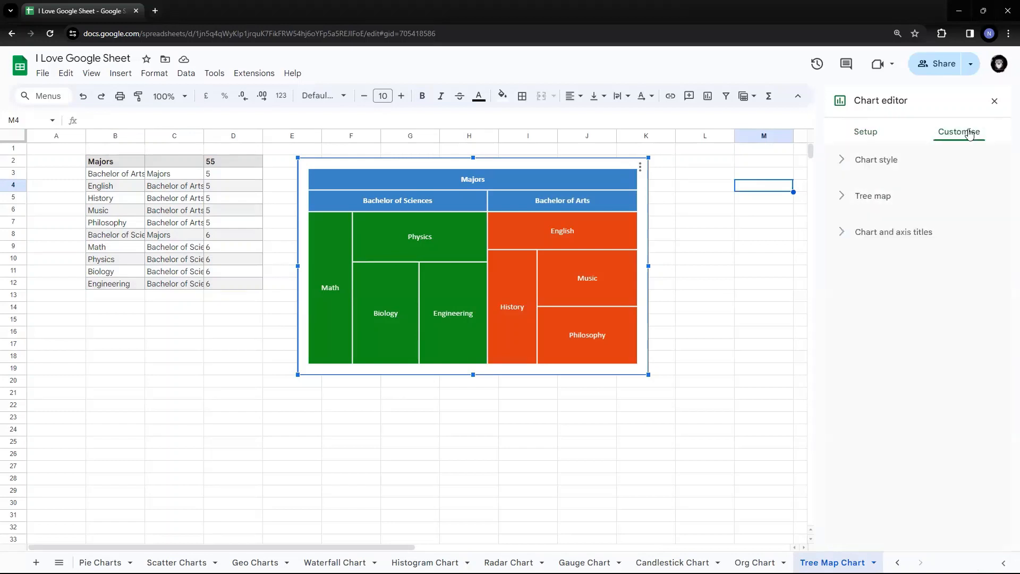
click(853, 162)
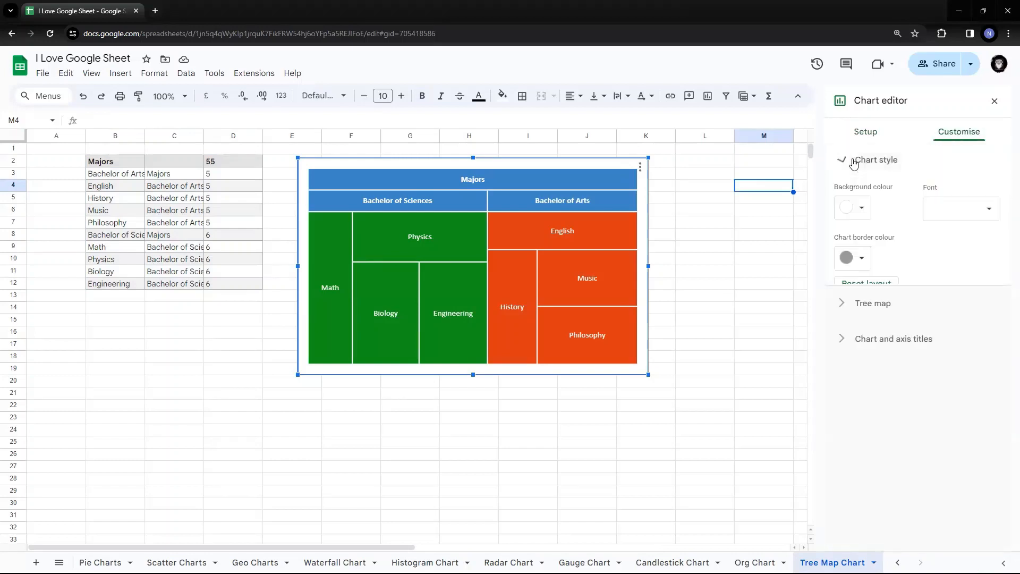
click(852, 162)
click(882, 237)
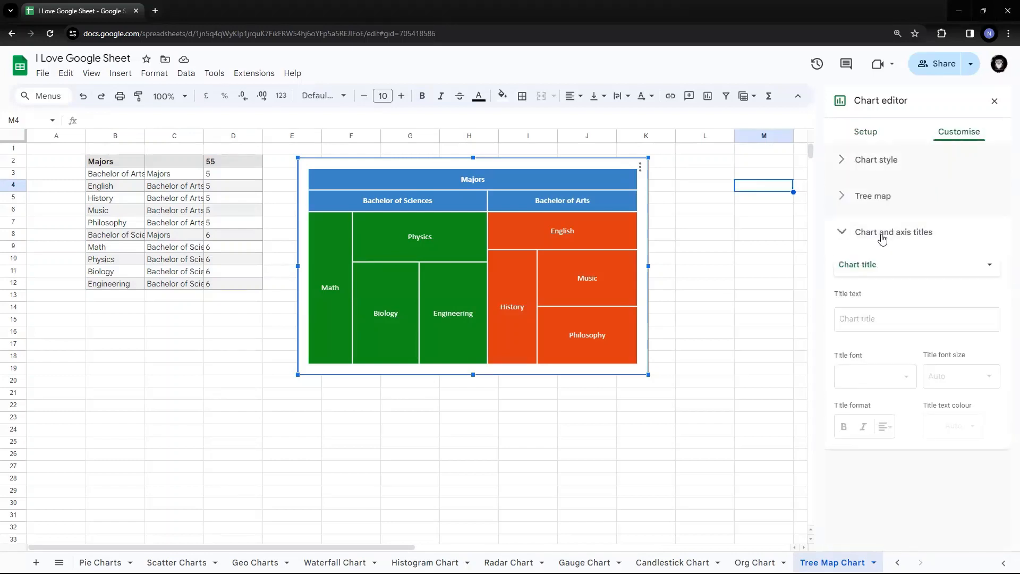
click(882, 236)
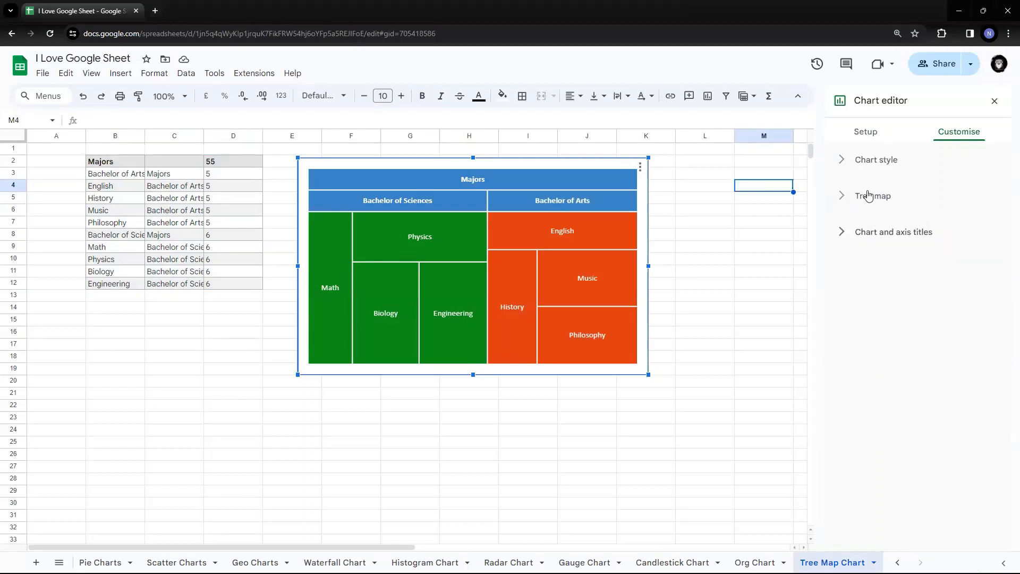
Step: Set the tree map's label font to Sans Serif
click(864, 198)
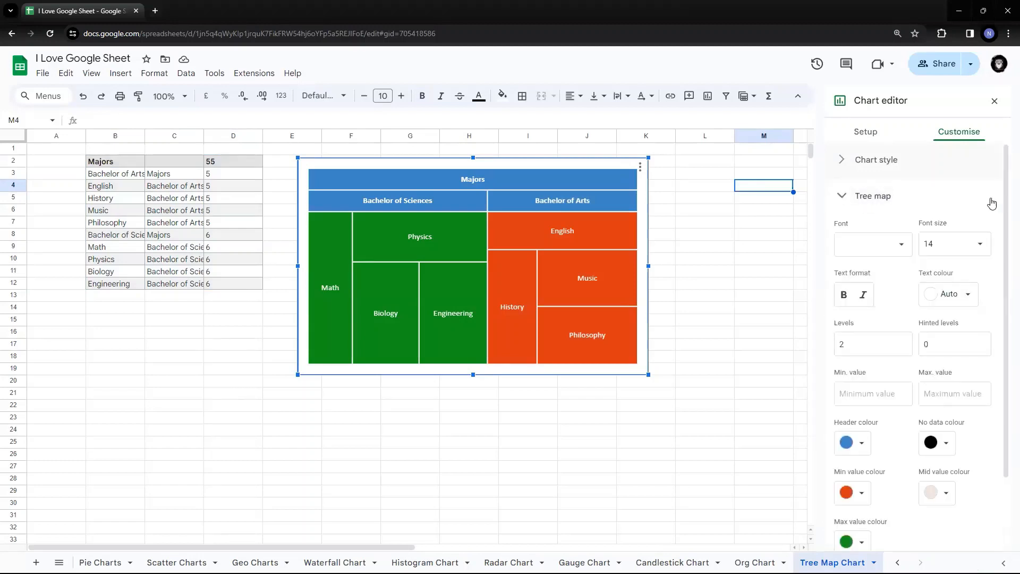
scroll(964, 199, down, 2)
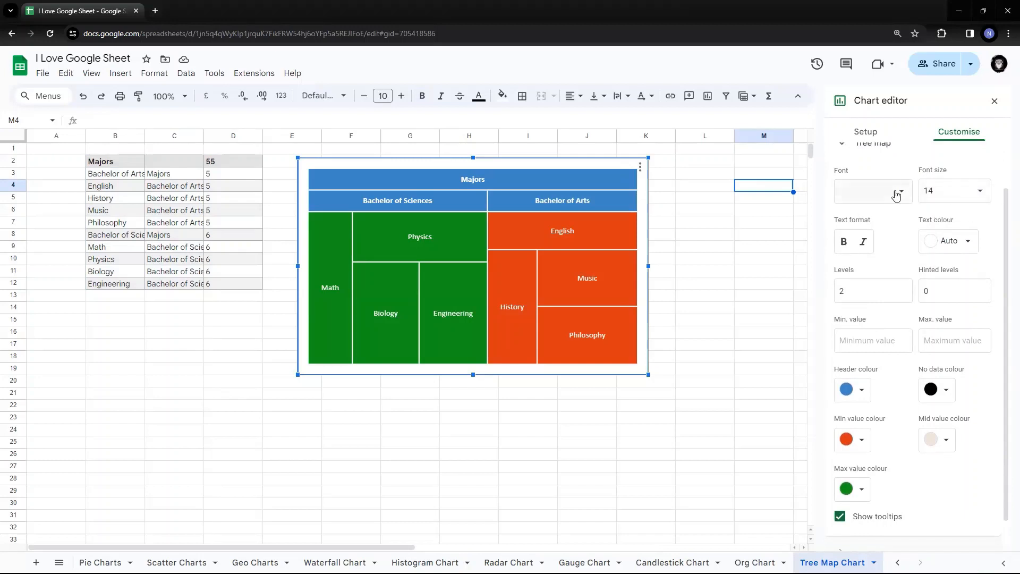
click(898, 192)
click(888, 213)
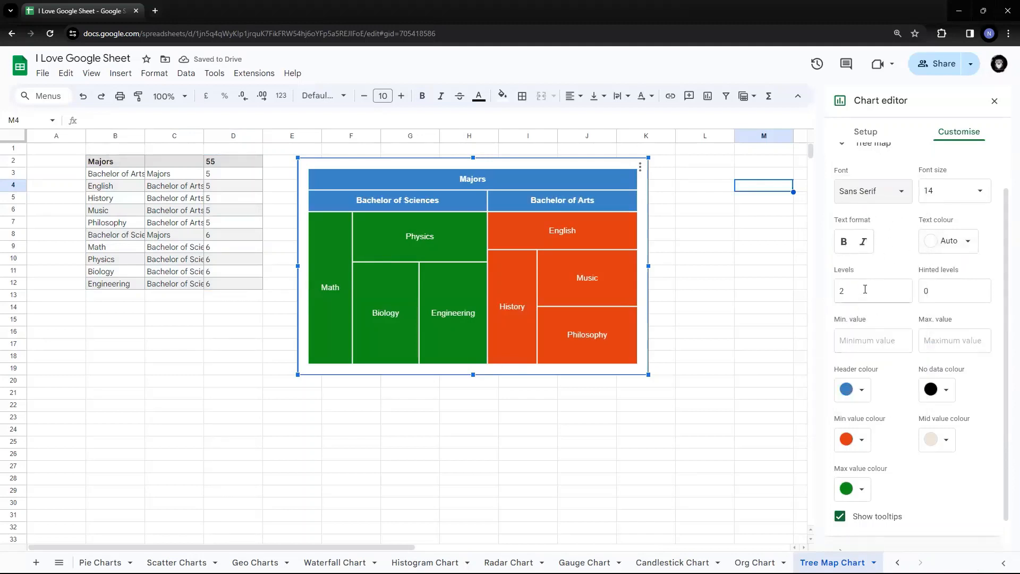
Step: Set the number of levels in the tree map to 4
click(864, 289)
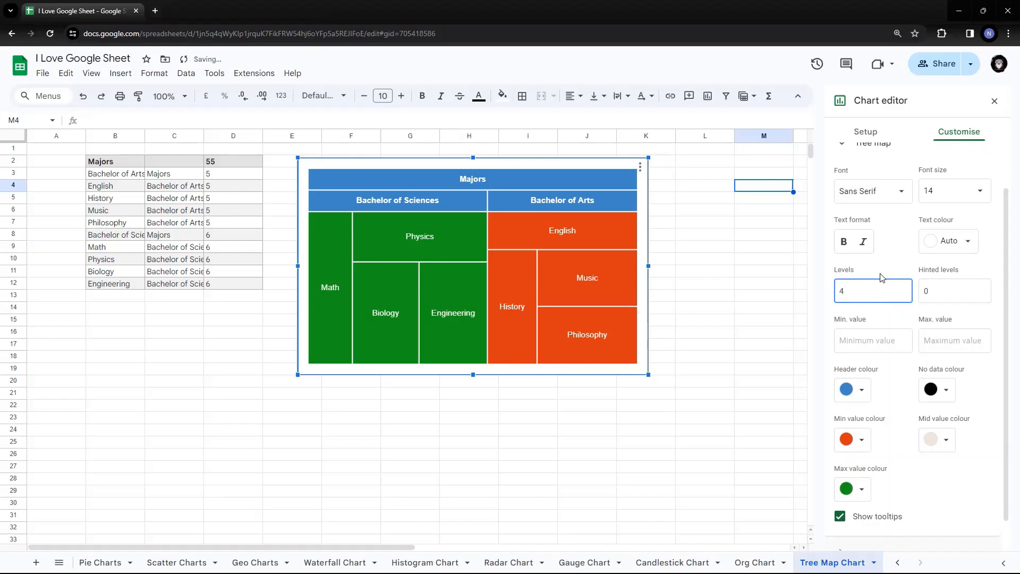
click(856, 337)
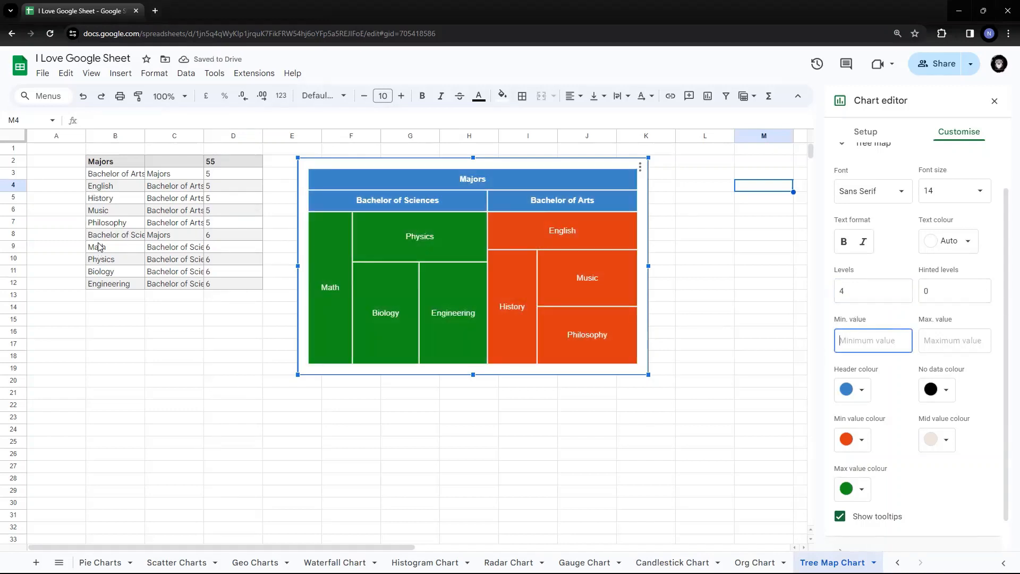
click(832, 292)
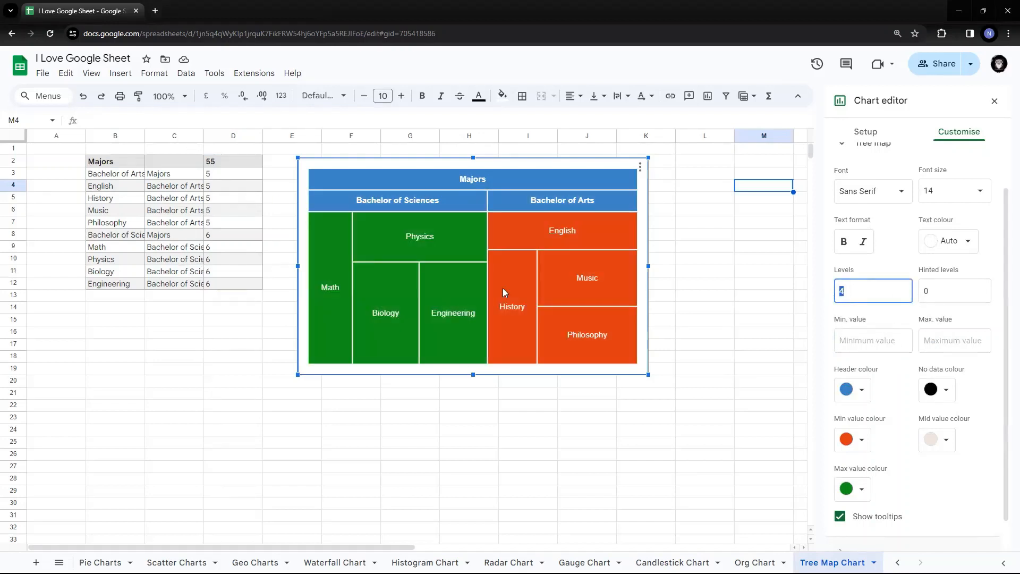
scroll(871, 318, down, 1)
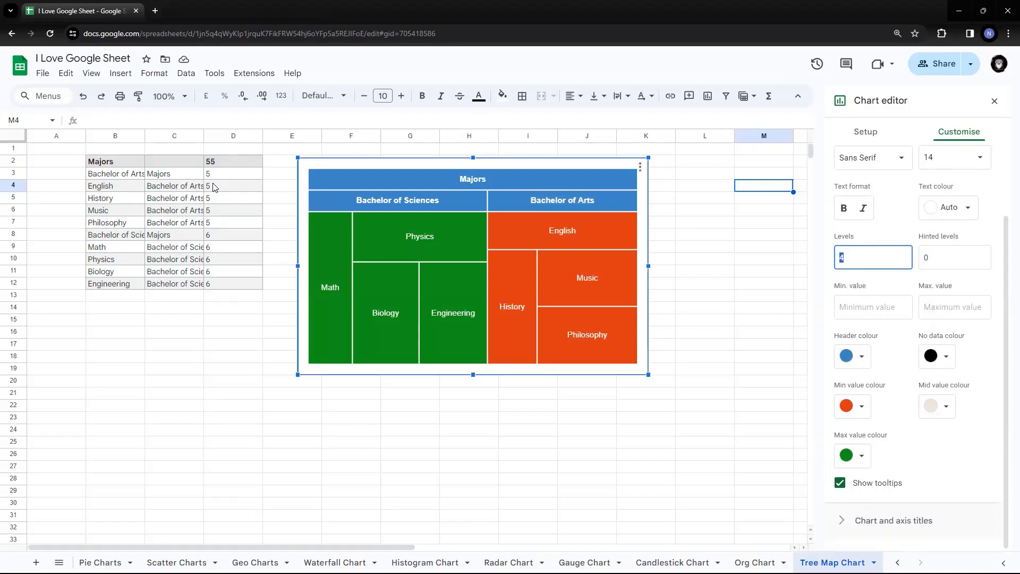
Step: Review the size values in D4:D7 alongside the tree map's value, colour and tooltip options, then close the chart editor
drag(214, 186, 214, 225)
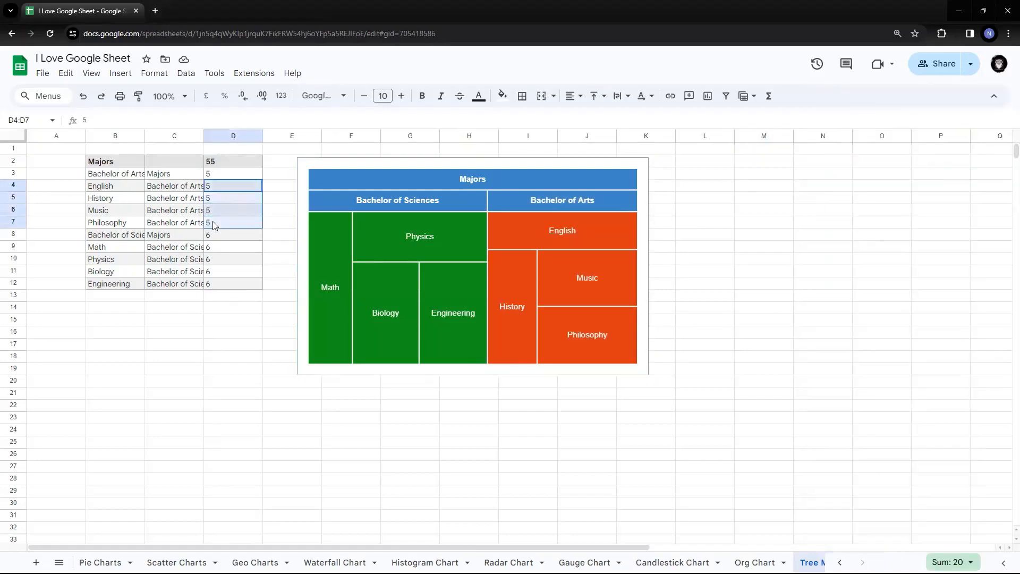
click(640, 168)
click(701, 184)
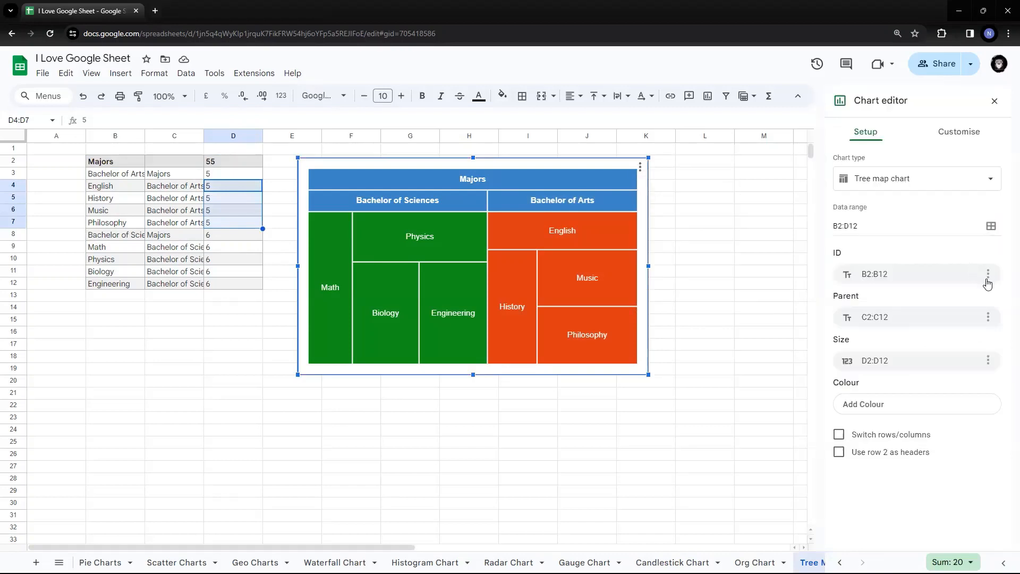
click(956, 133)
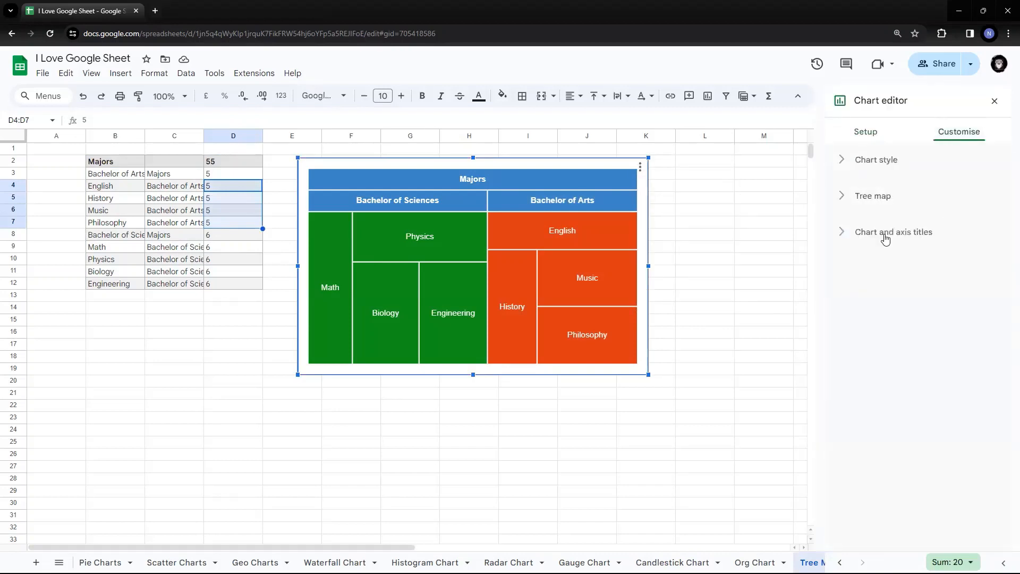
click(874, 195)
scroll(958, 314, down, 2)
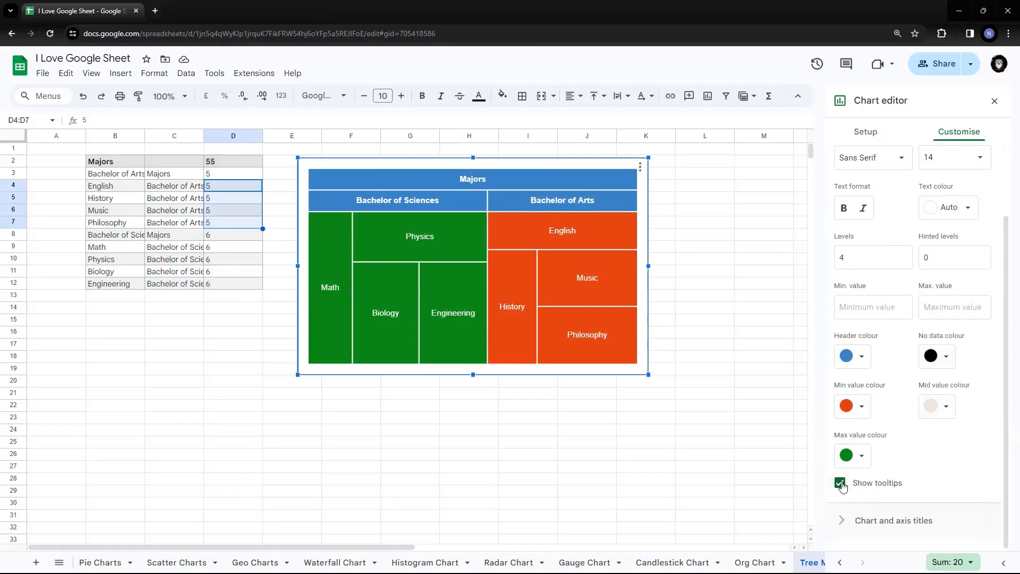
click(612, 328)
click(815, 283)
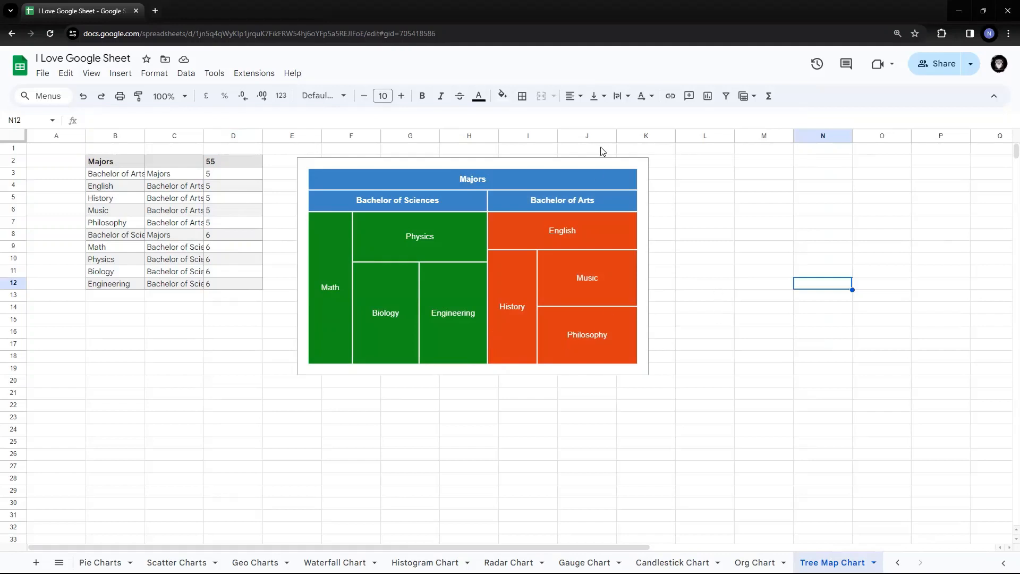
Step: Reopen the majors tree map for editing and examine its levels, value limits, colour and tooltip options
click(640, 167)
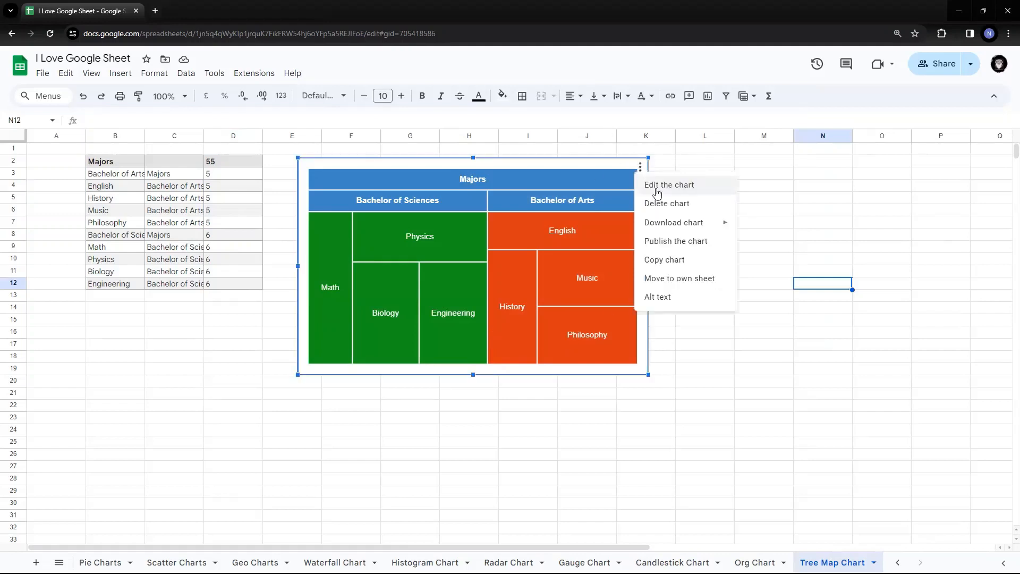
click(657, 190)
click(950, 135)
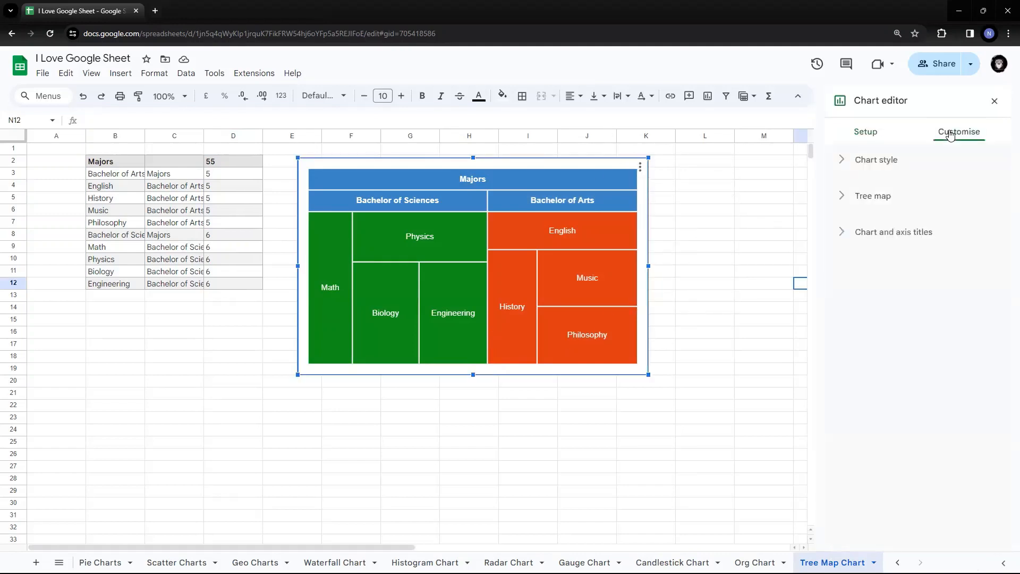
click(872, 197)
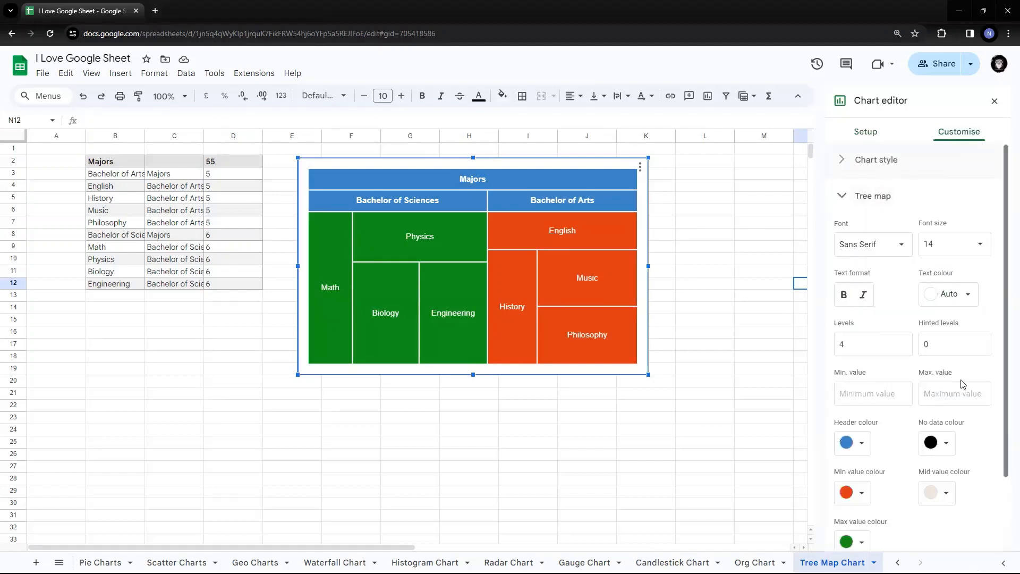
scroll(945, 372, down, 2)
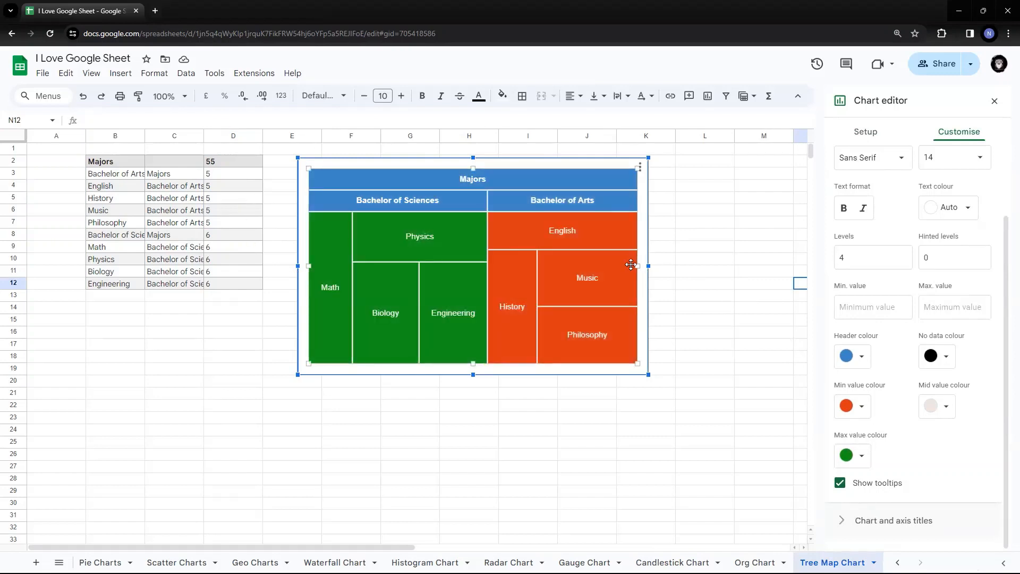
Step: Paste the copied Meals table with its items, parent categories and sizes into the sheet, starting at cell B21
click(122, 403)
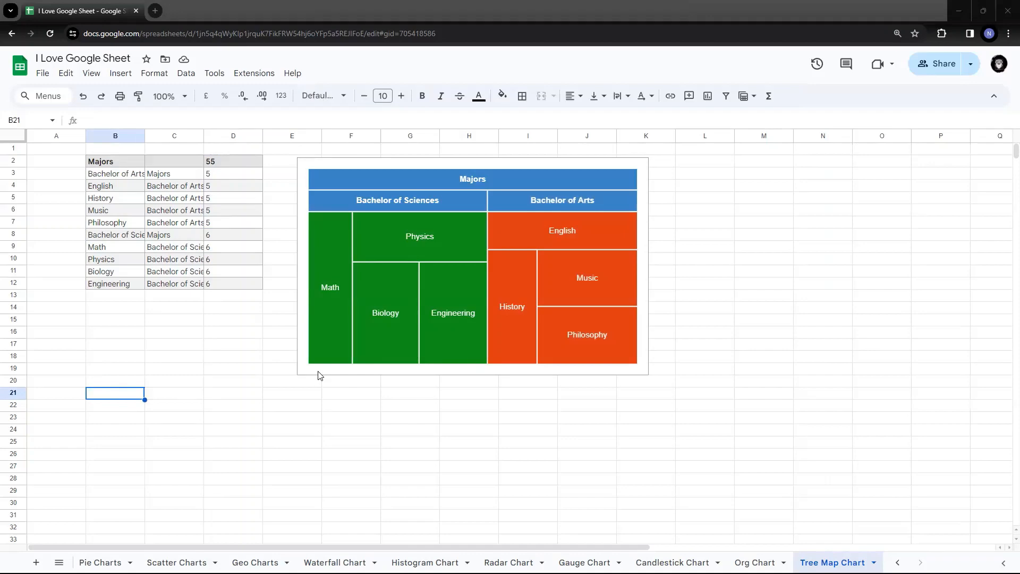
key(ctrl+v)
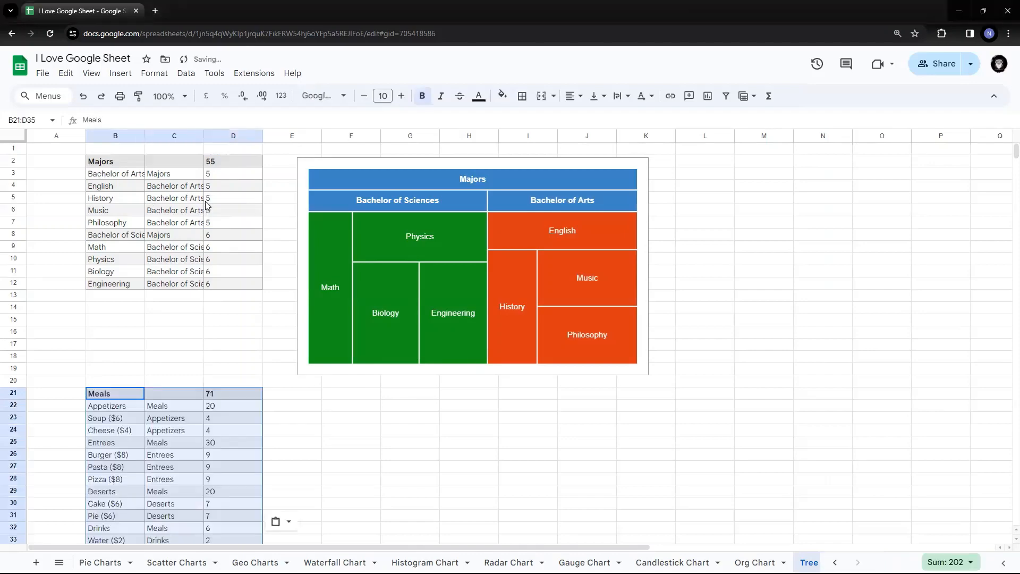
scroll(207, 202, down, 5)
scroll(212, 196, up, 3)
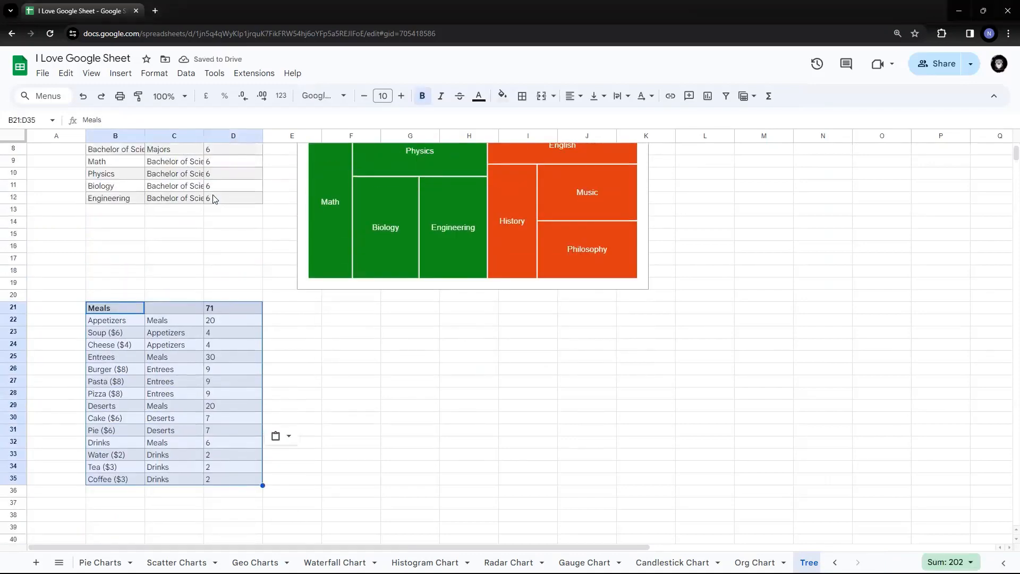
scroll(213, 199, down, 1)
Step: Examine the Meals table's parent categories, the priced item names and the size values of the drinks in D33:D35
click(180, 291)
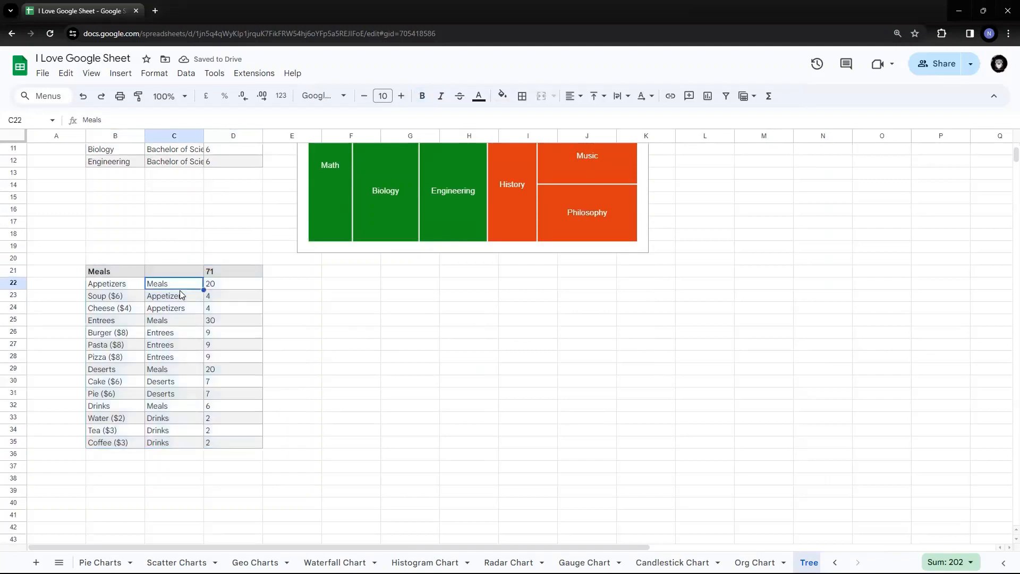
click(178, 308)
click(173, 345)
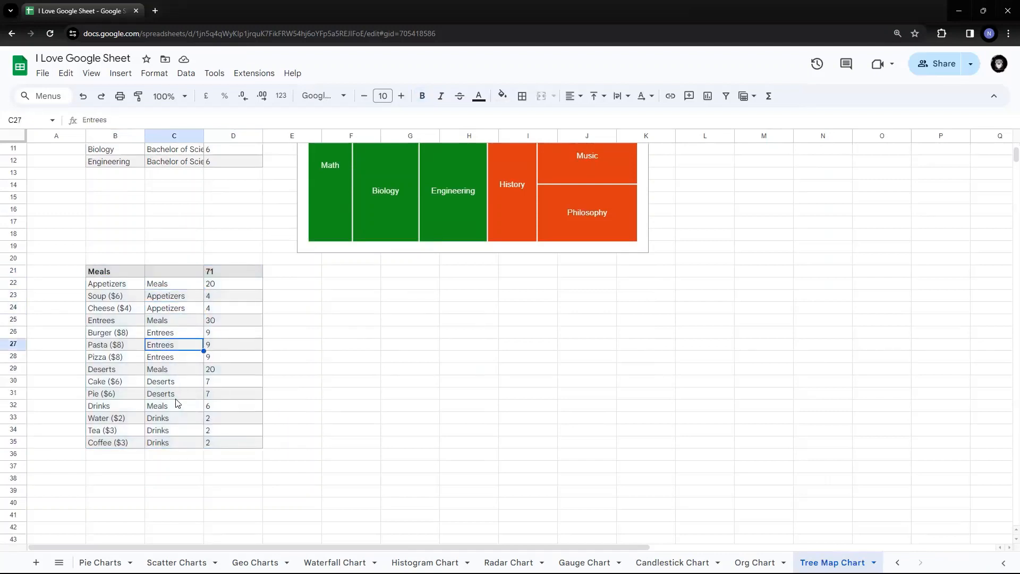
click(177, 395)
click(190, 420)
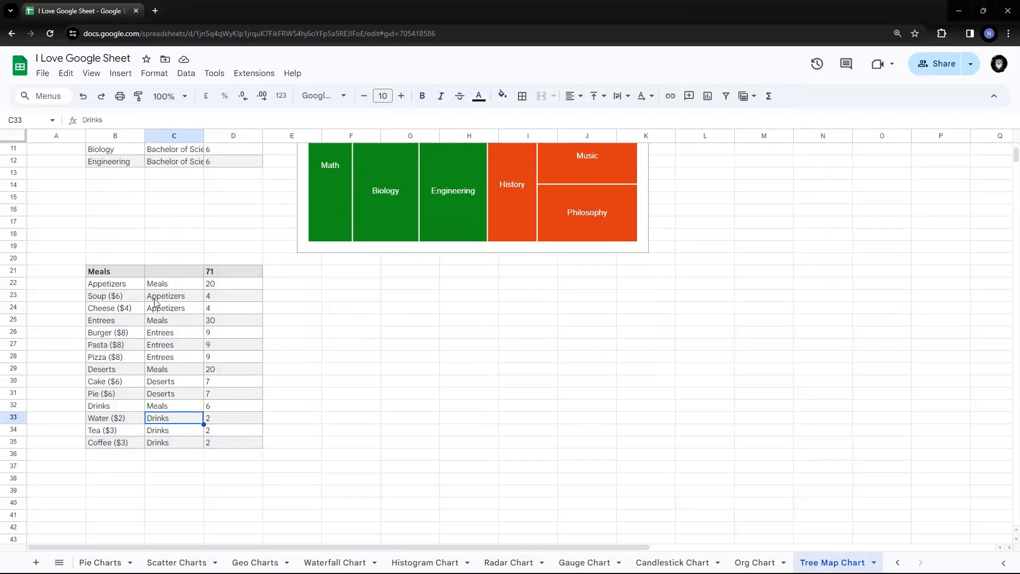
click(131, 307)
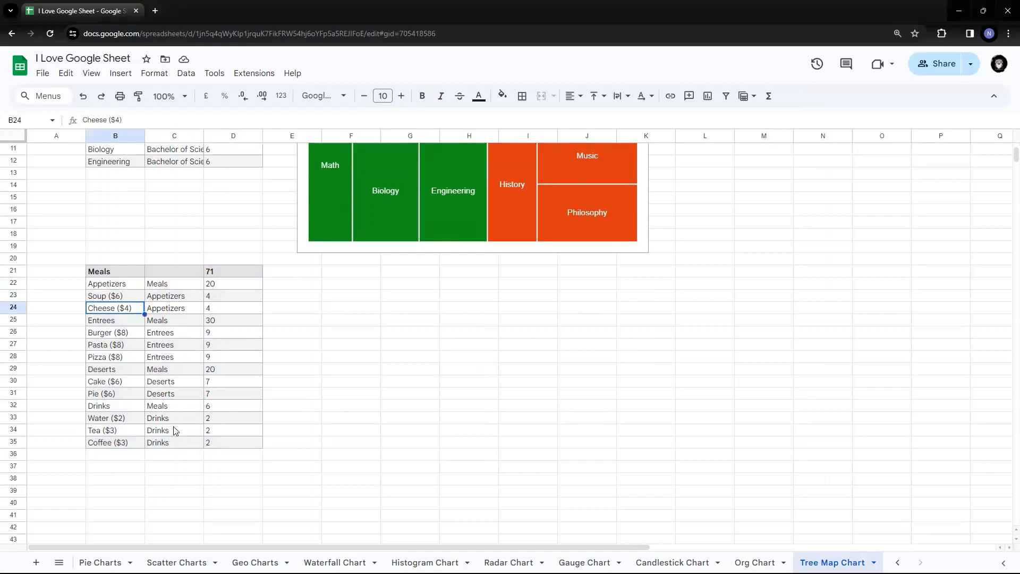
drag(176, 422, 175, 432)
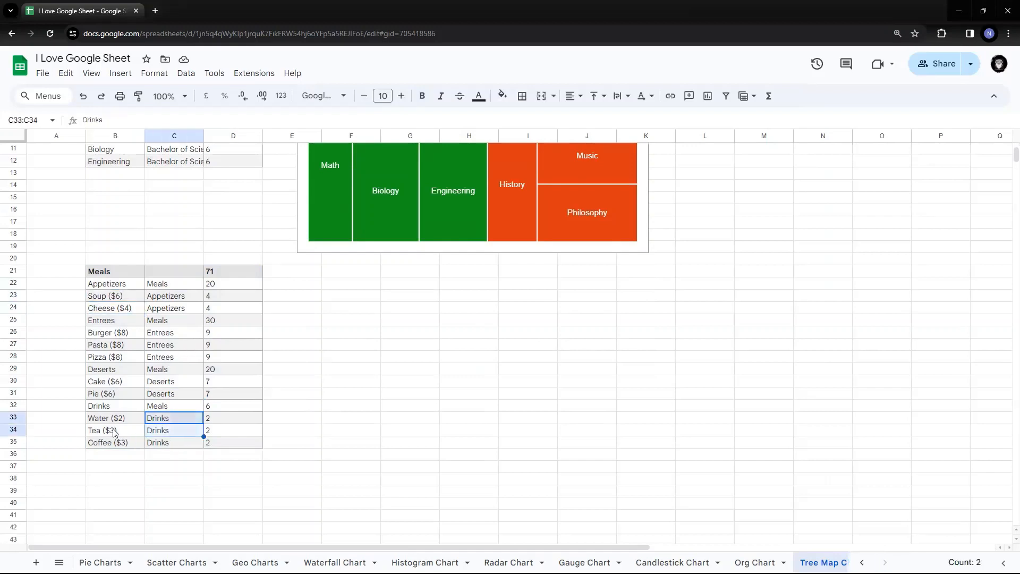
click(229, 444)
drag(224, 417, 223, 443)
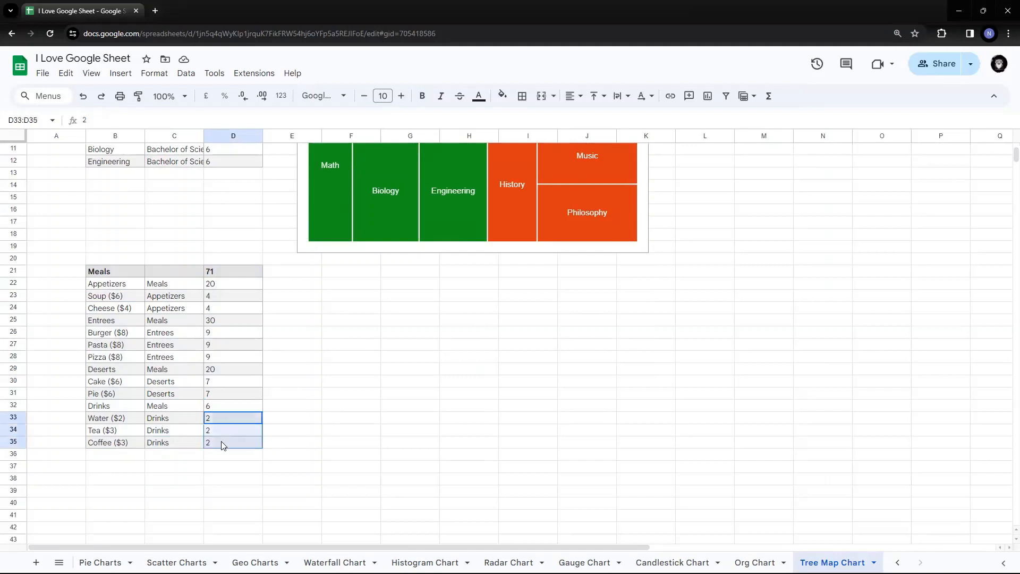
click(331, 347)
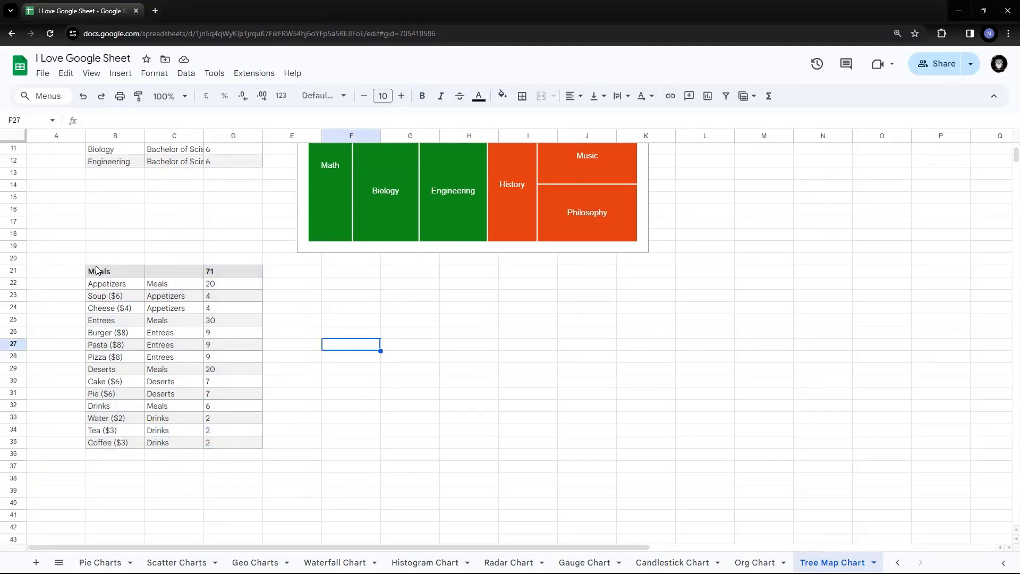
Step: Insert a chart based on the whole Meals table, range B21:D35
drag(99, 282, 150, 321)
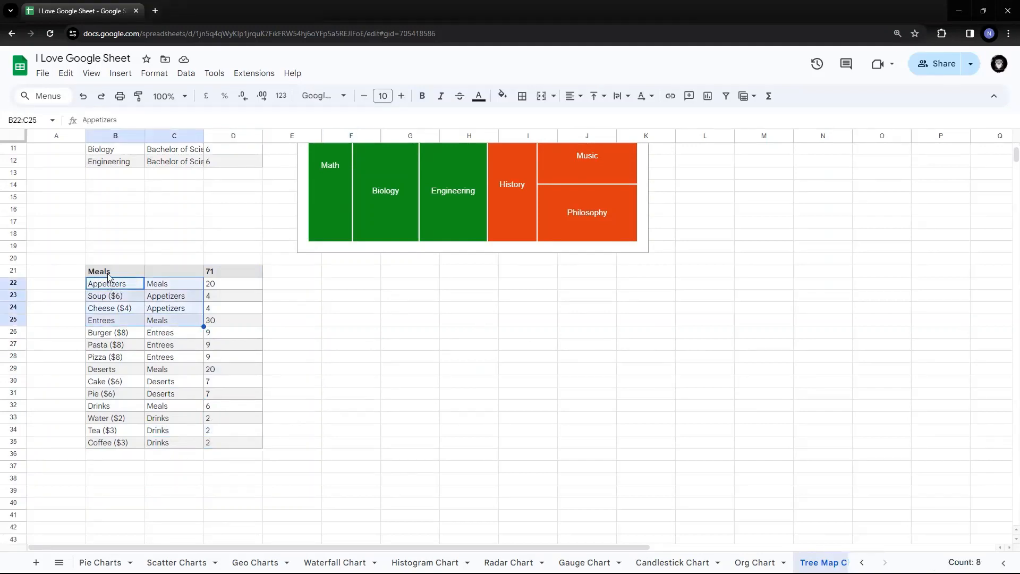
drag(108, 276, 240, 445)
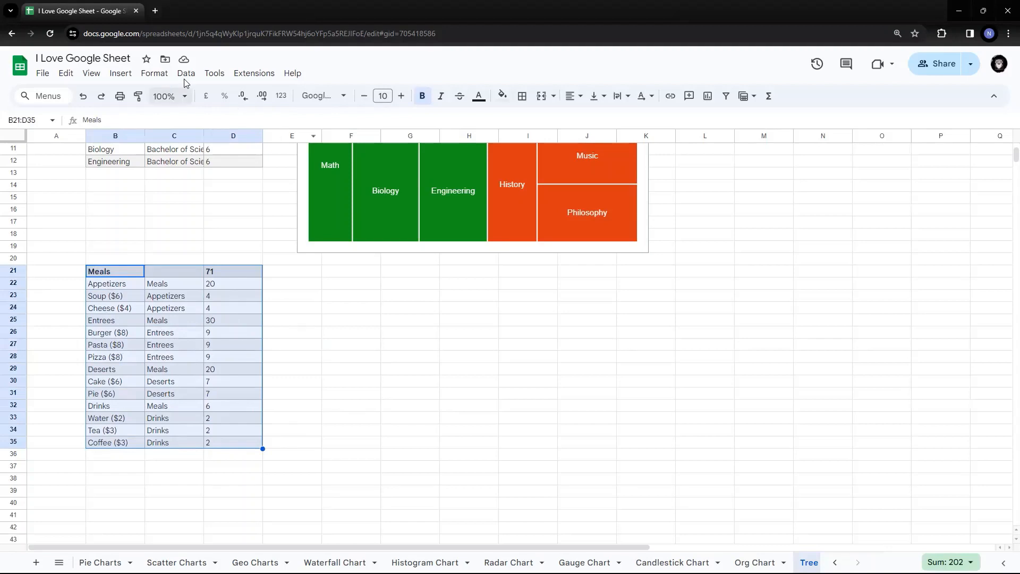
click(125, 76)
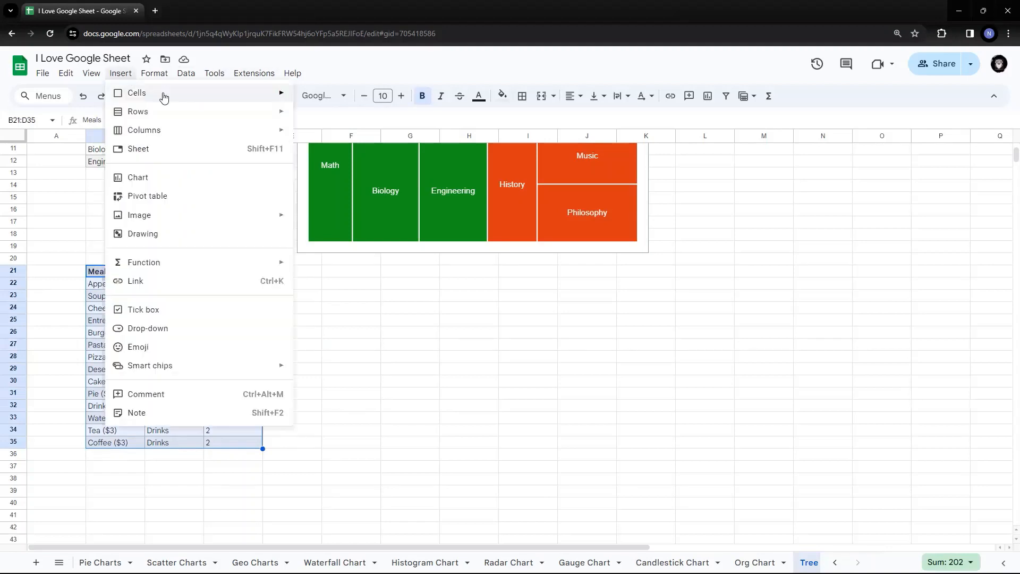
click(159, 178)
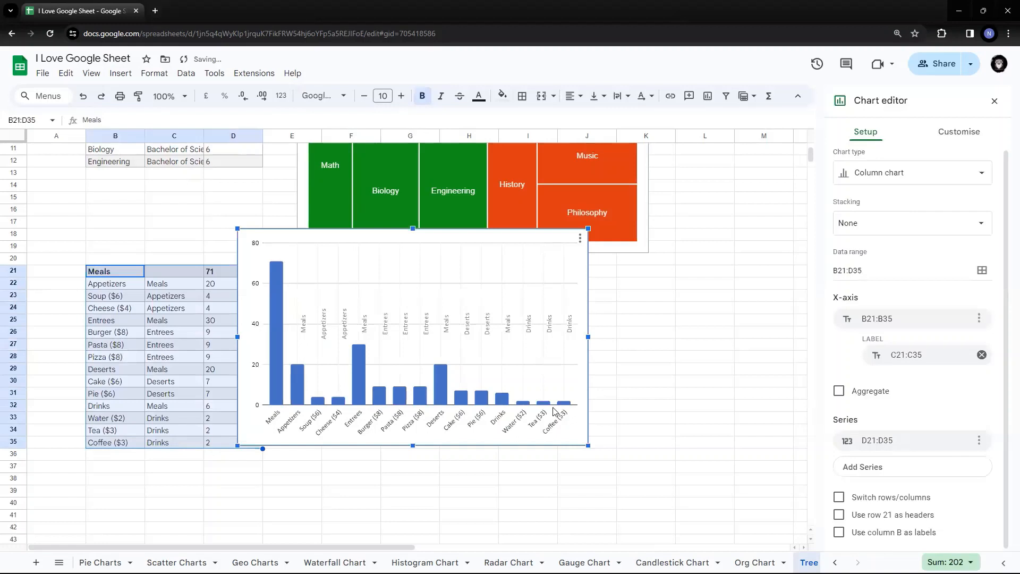
Step: Change the Meals chart to a tree map chart and move it beside its table, just below the majors tree map
click(920, 178)
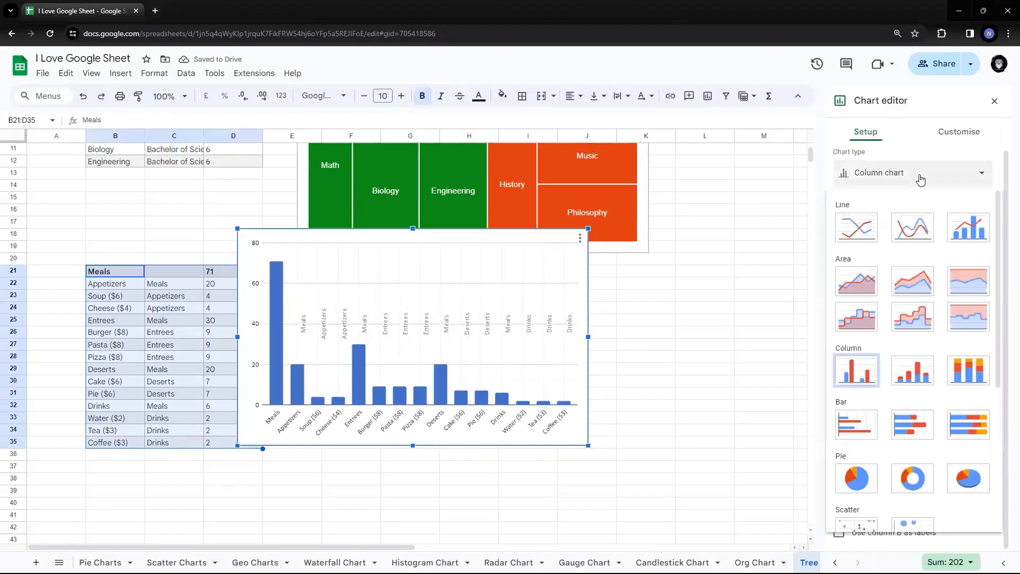
scroll(923, 250, down, 4)
scroll(920, 250, down, 2)
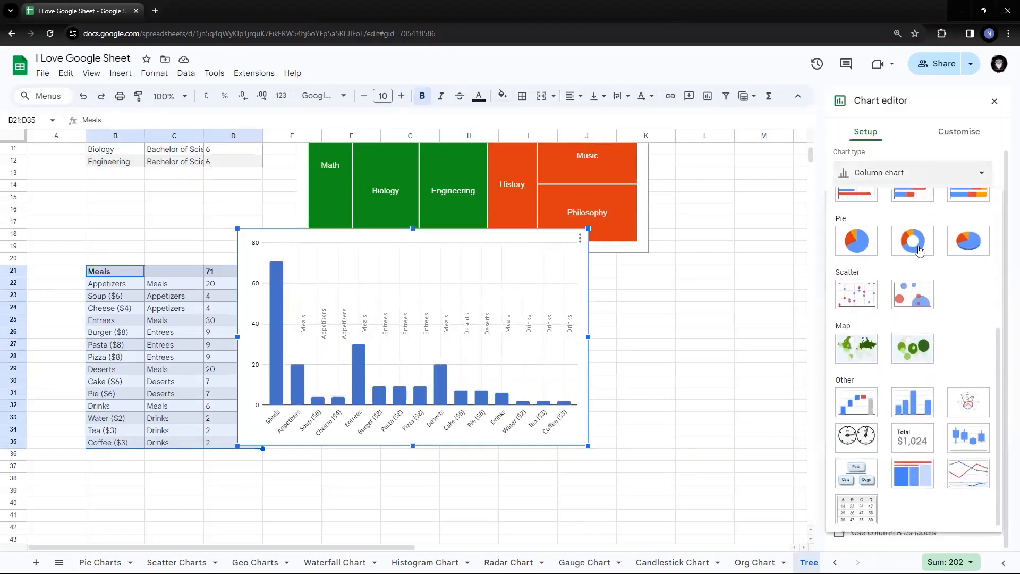
click(912, 465)
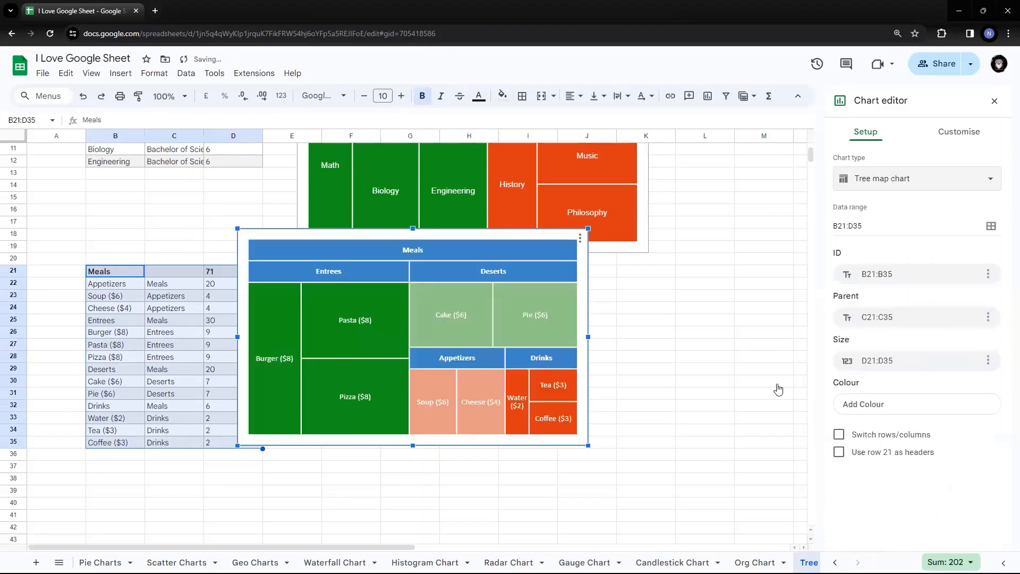
drag(467, 235, 546, 278)
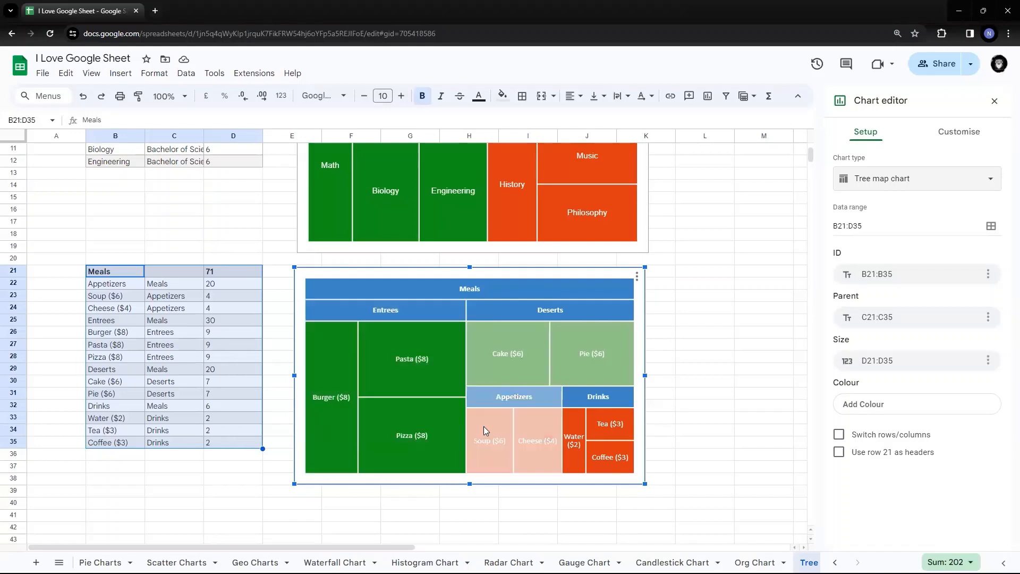
click(783, 371)
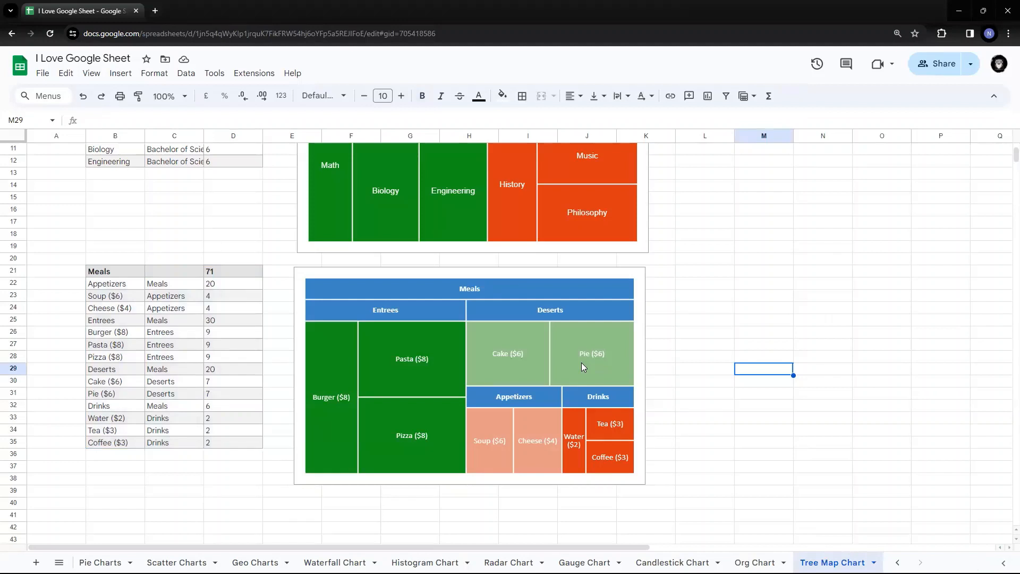
click(581, 362)
right_click(581, 362)
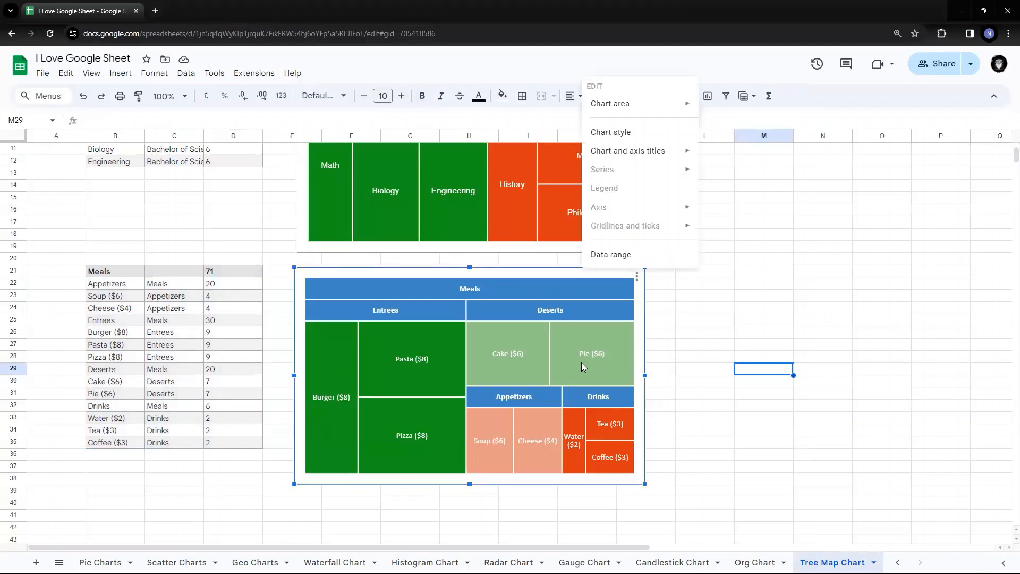
click(717, 345)
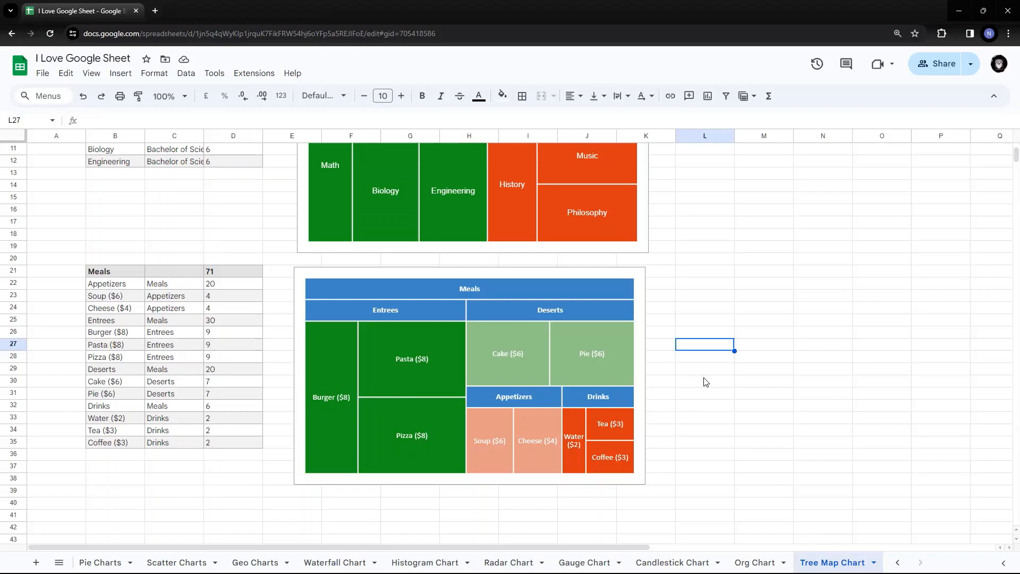
scroll(704, 381, up, 5)
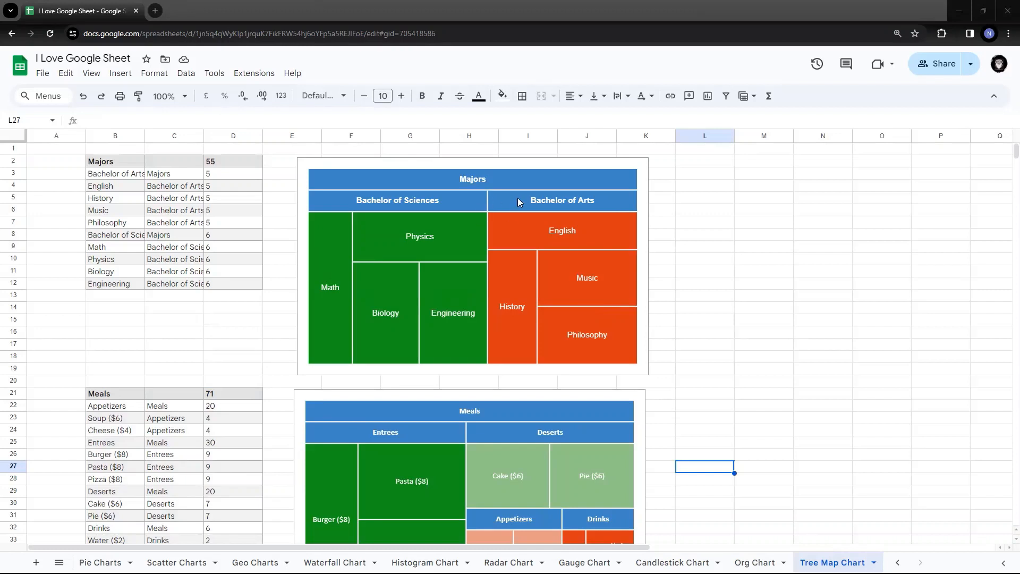
click(411, 163)
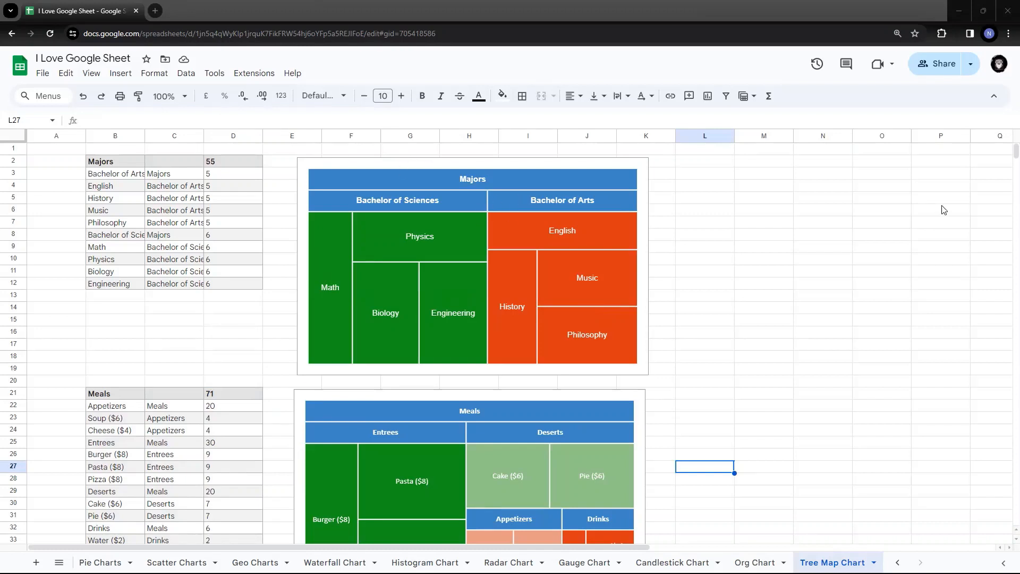
click(726, 178)
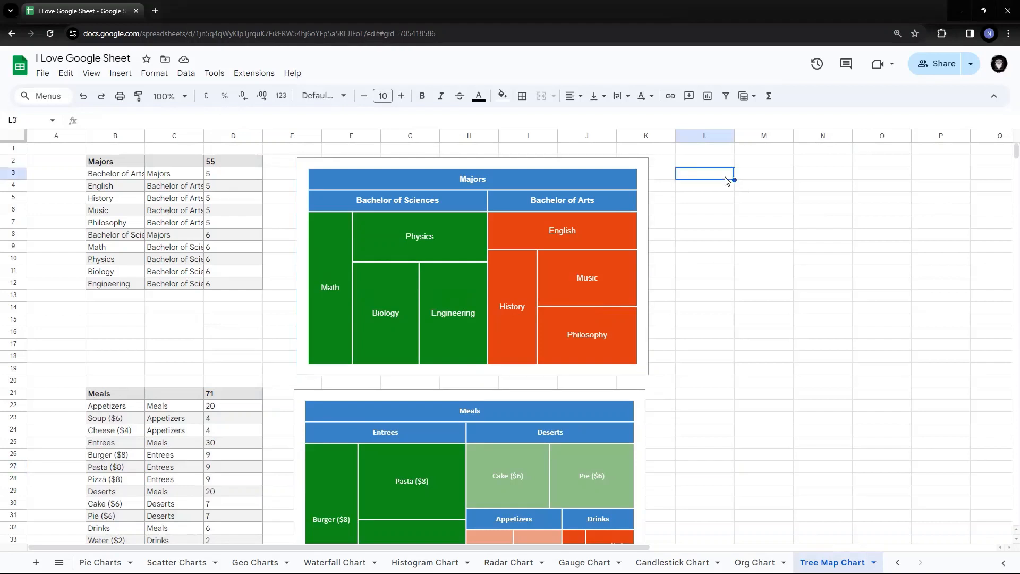